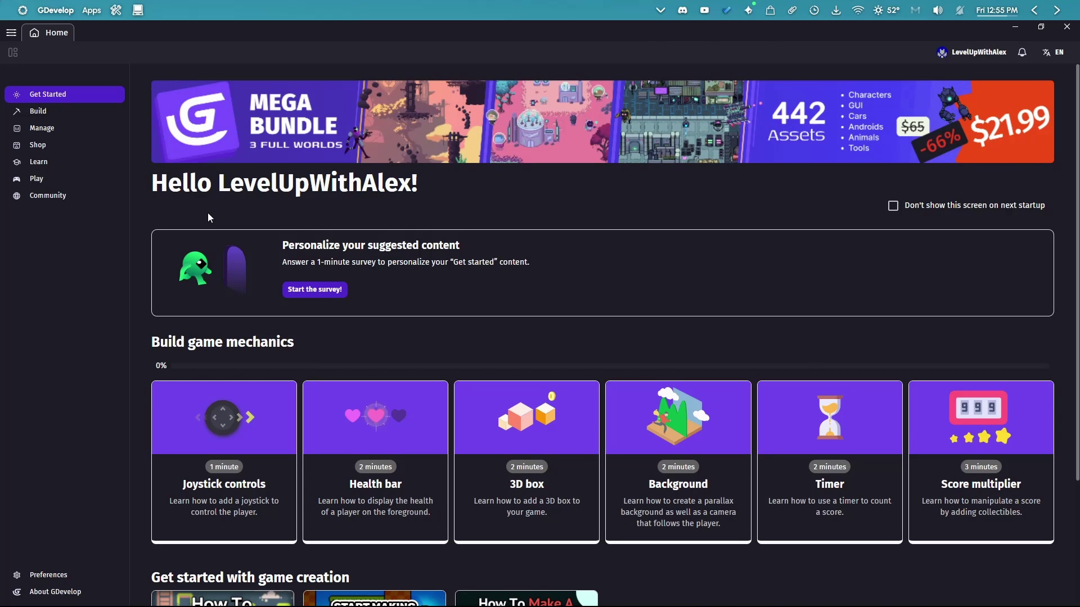
Scroll down through the Get Started page's tutorials and beginner videos.
scroll(206, 216, down, 2)
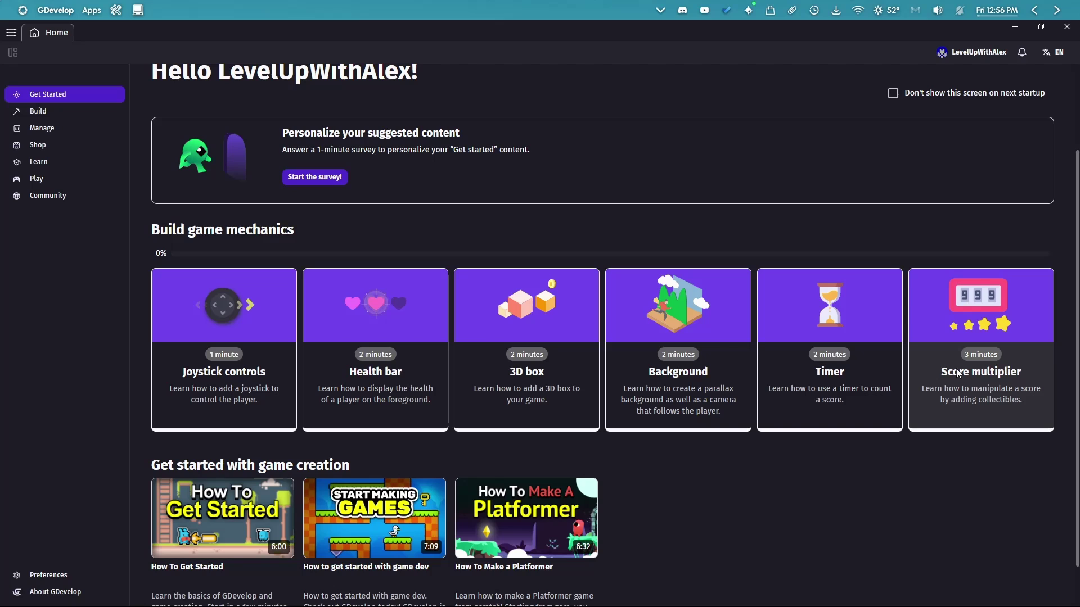
scroll(926, 411, down, 1)
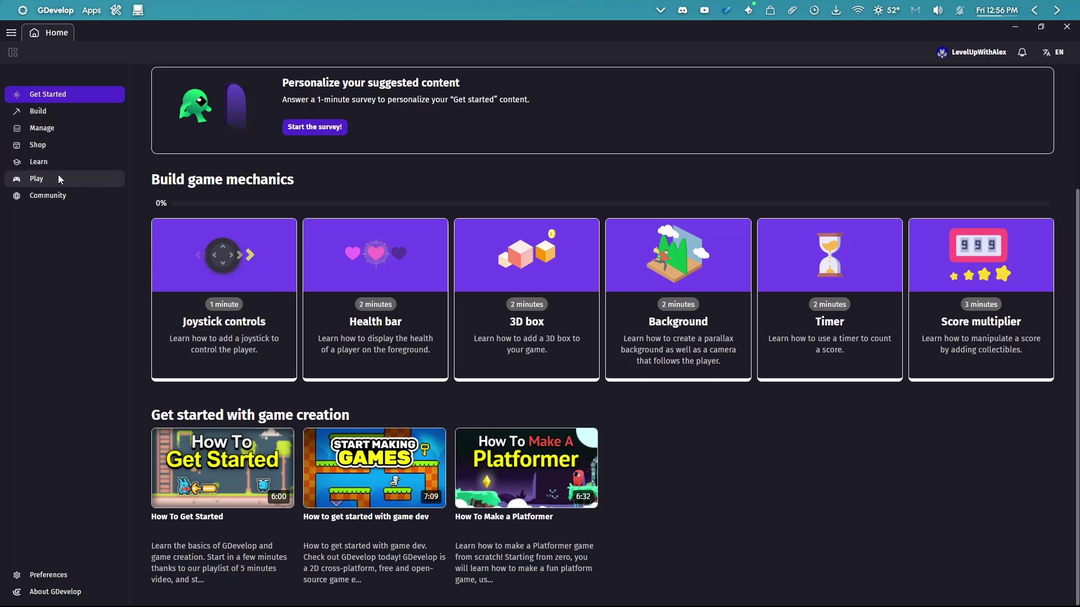
click(56, 110)
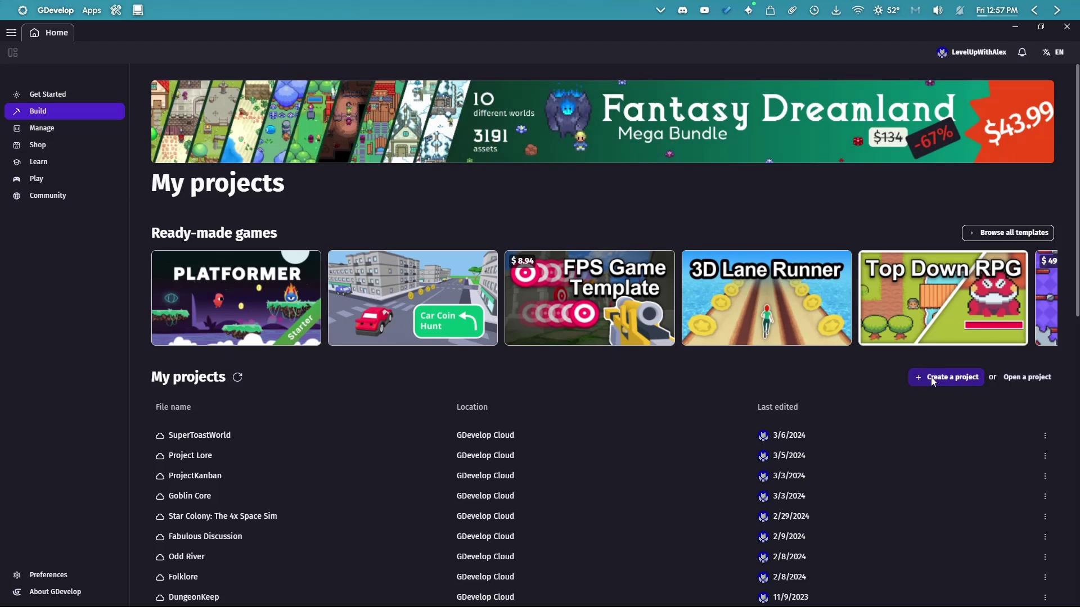
Start a new project and set its storage location to GDevelop Cloud.
click(930, 377)
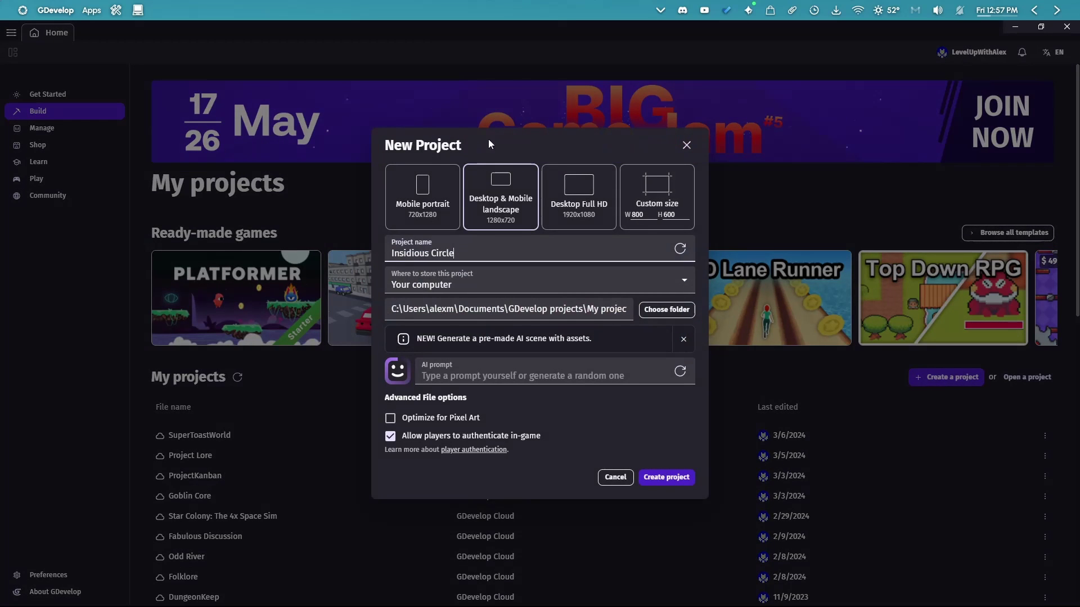
click(472, 284)
click(467, 288)
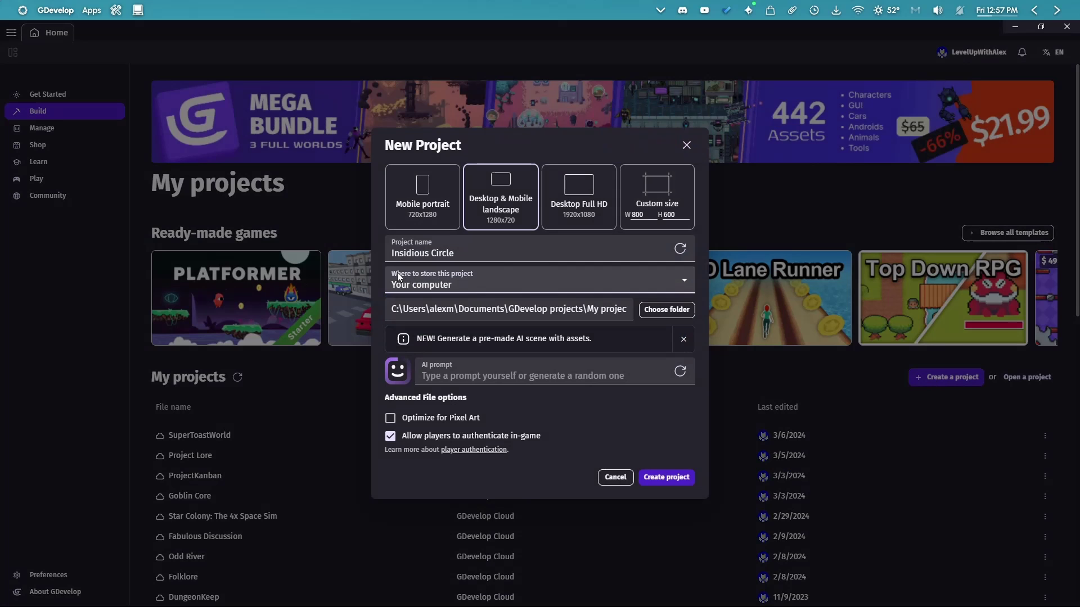
click(478, 279)
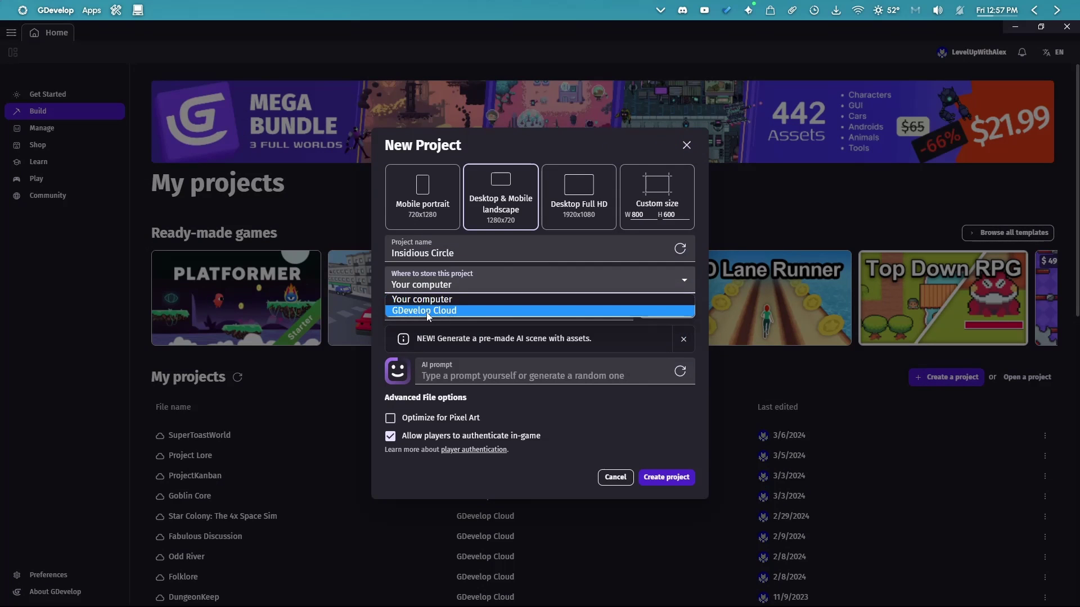
click(428, 313)
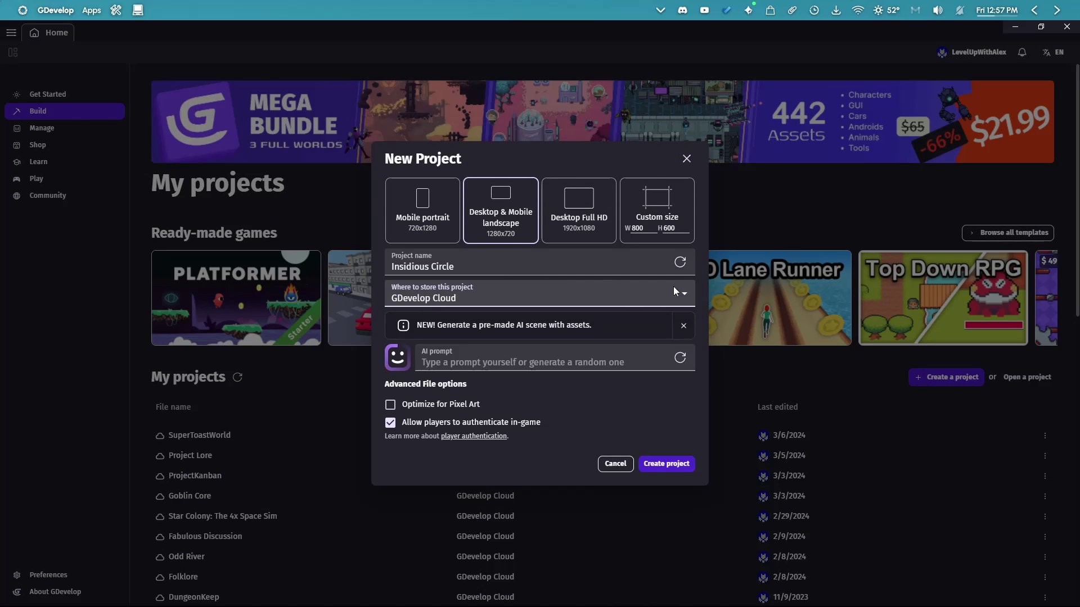
Name the project Languid Tail, disable player authentication, and enable pixel-art optimization.
click(680, 262)
click(680, 263)
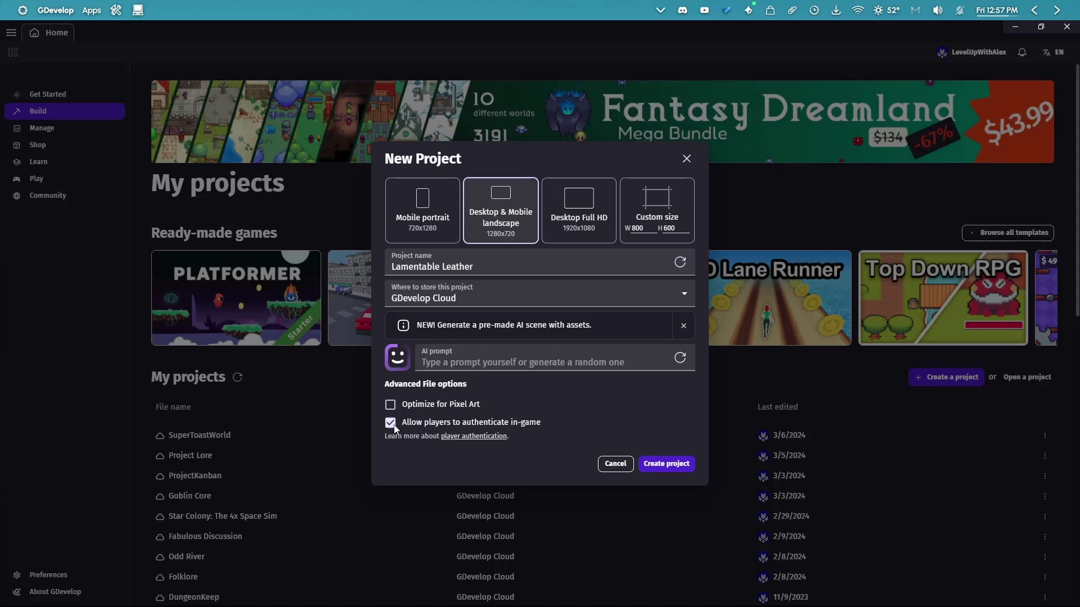
click(391, 423)
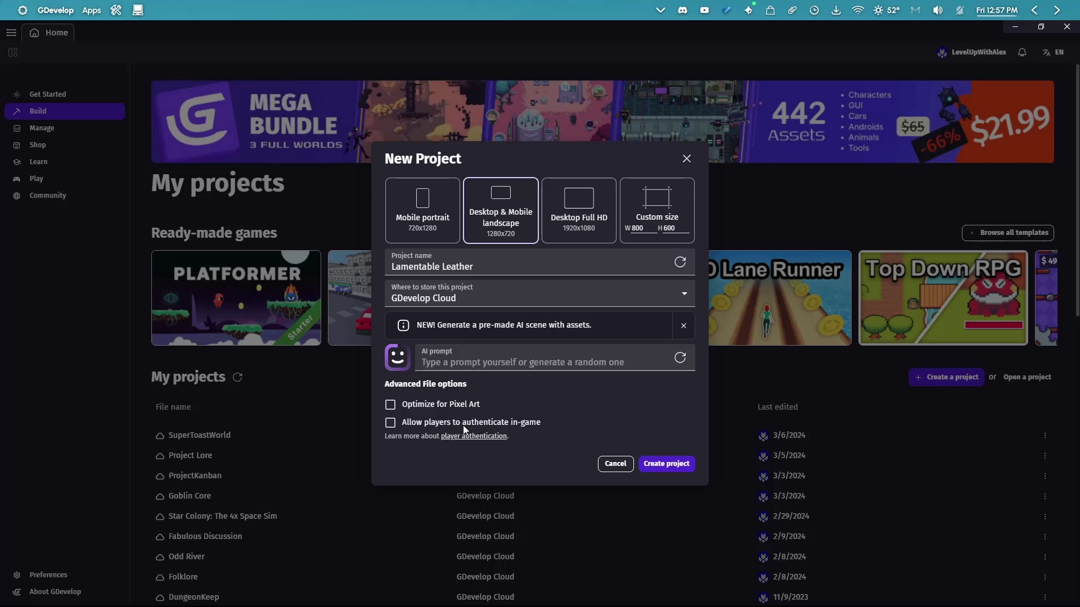
click(680, 263)
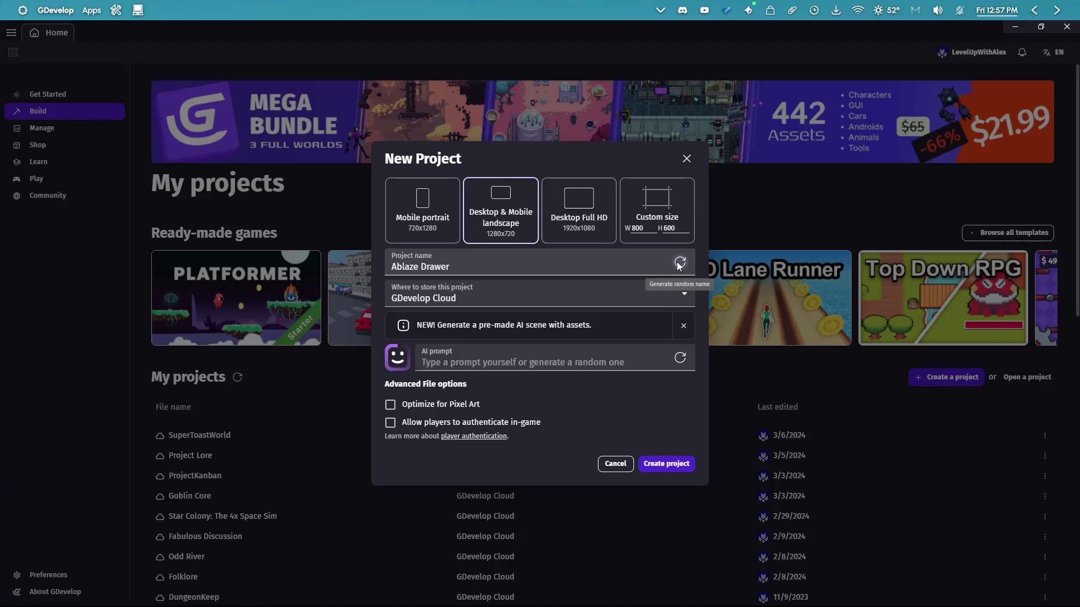
click(679, 263)
click(679, 262)
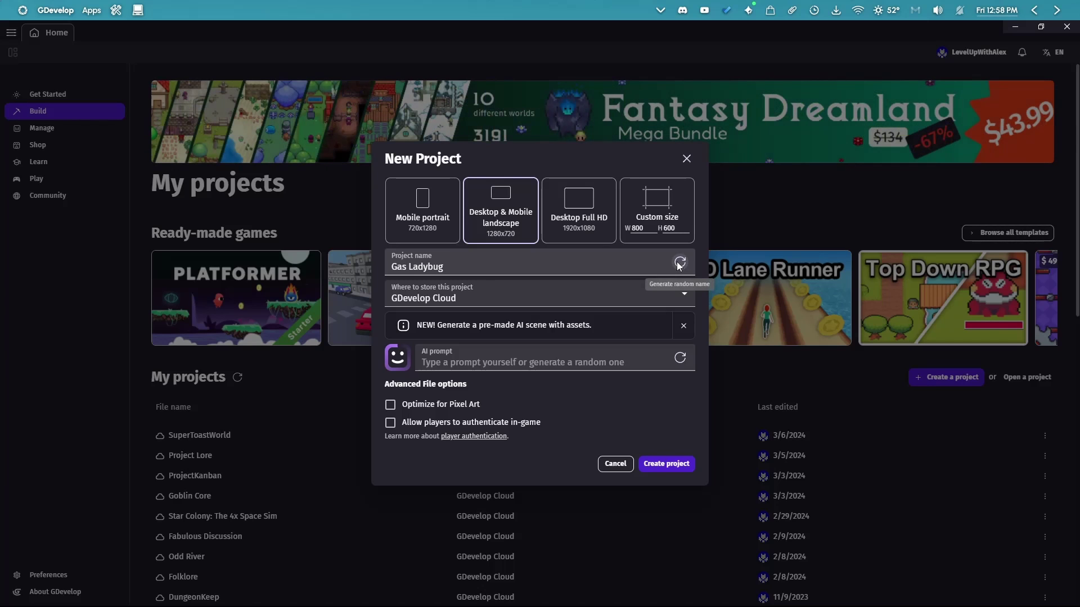
click(679, 262)
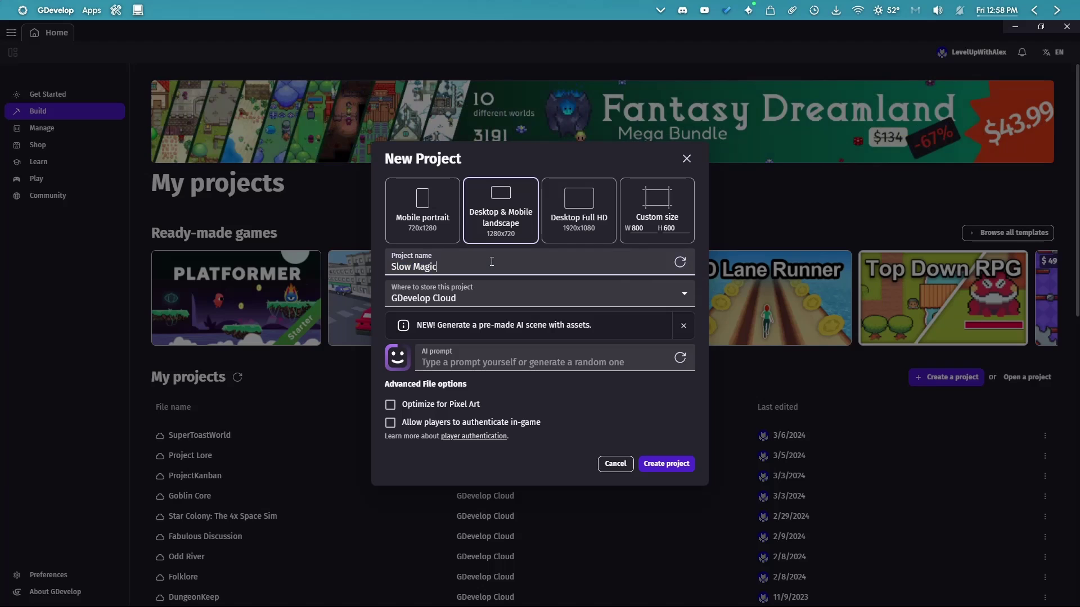
click(678, 262)
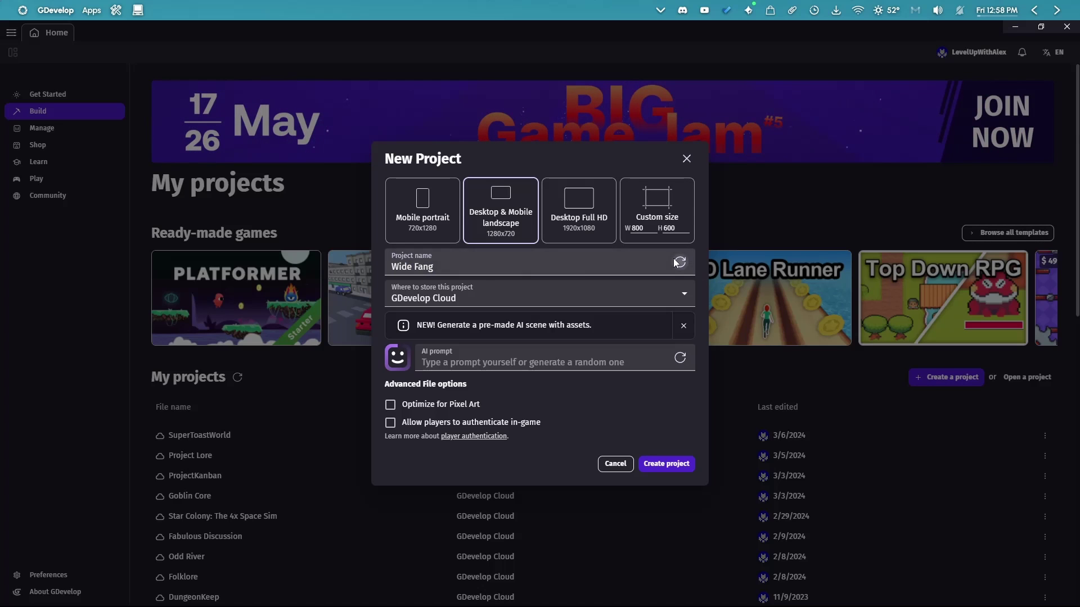
click(676, 262)
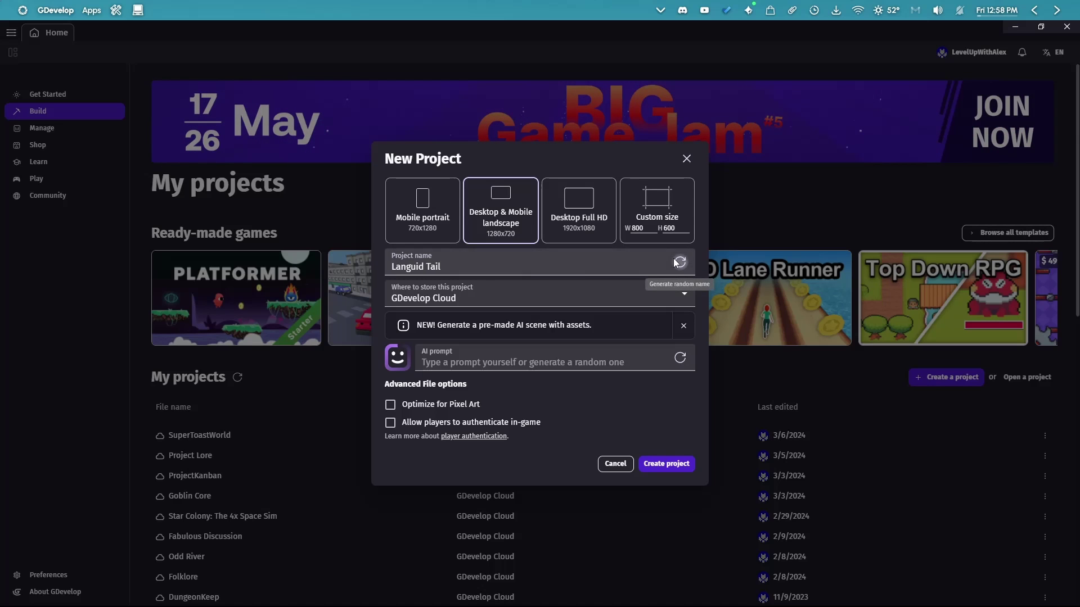
click(391, 405)
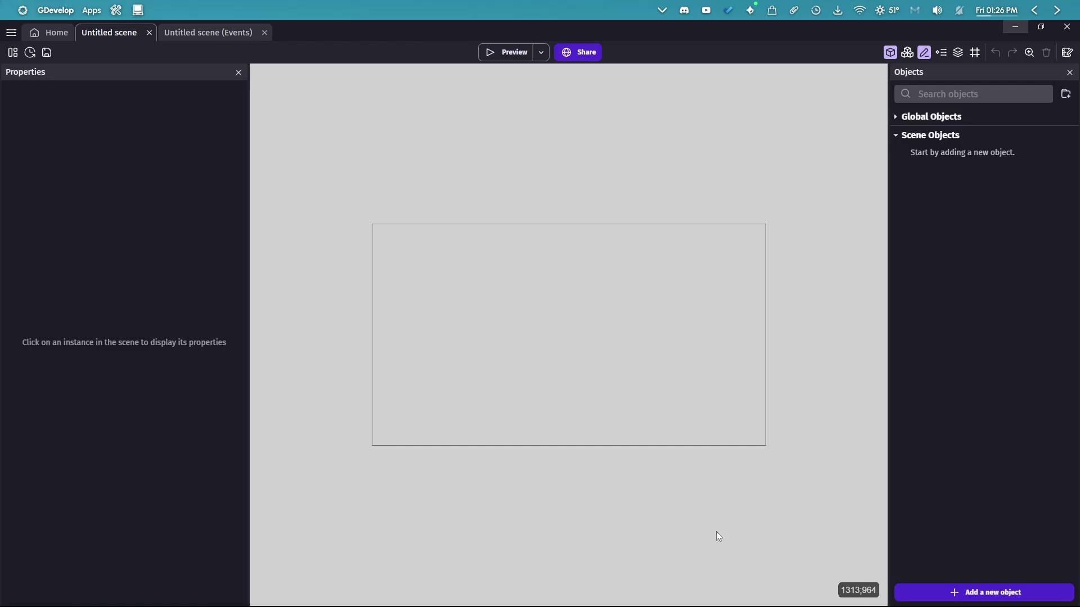
Zoom and pan the empty Untitled scene canvas around the game area.
scroll(791, 336, down, 4)
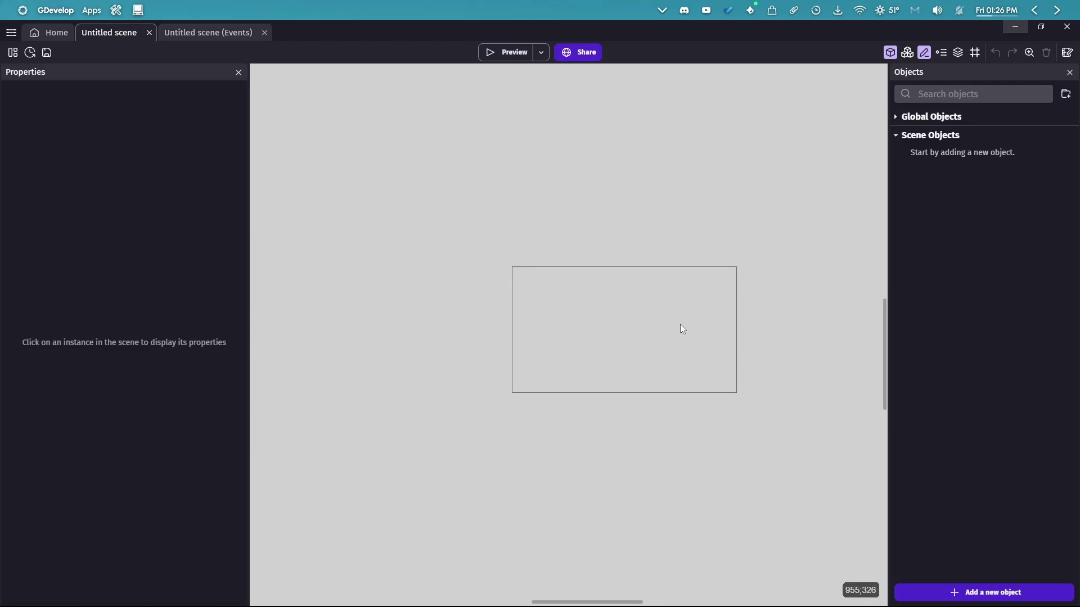
scroll(647, 303, down, 2)
middle_drag(617, 284, 634, 313)
scroll(574, 338, up, 2)
scroll(572, 332, down, 1)
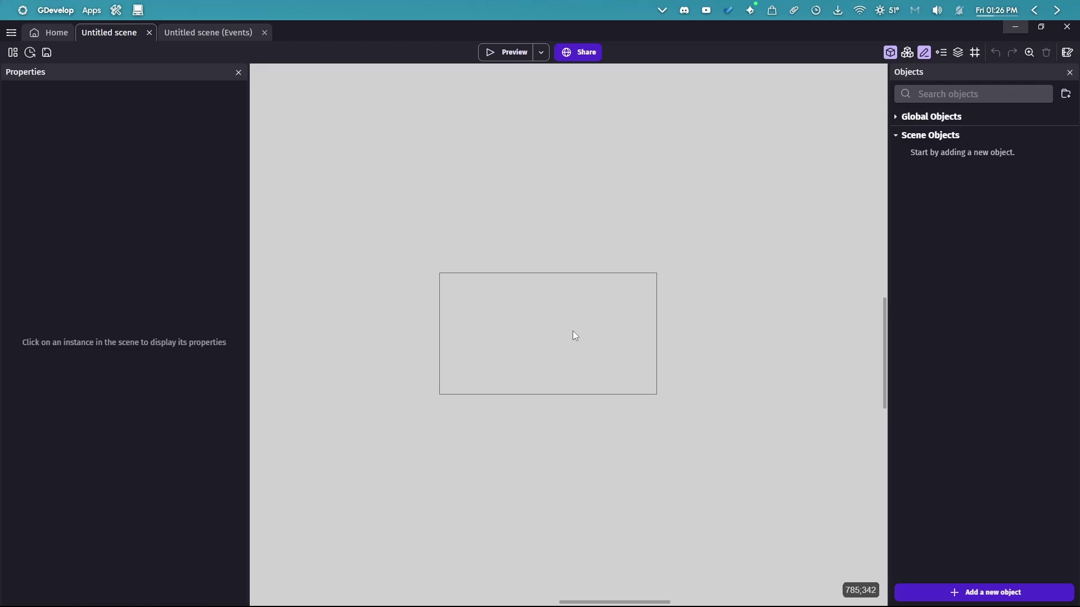
middle_drag(572, 332, 593, 294)
scroll(578, 311, up, 2)
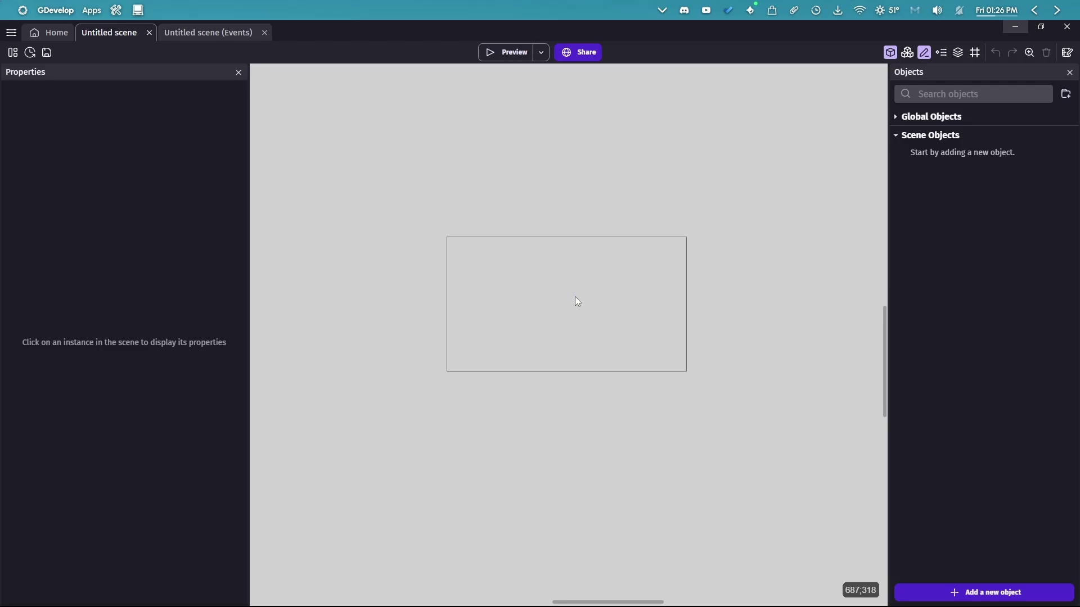
mouse_move(568, 294)
middle_down()
mouse_move(680, 289)
mouse_move(540, 226)
mouse_move(537, 332)
mouse_move(579, 272)
mouse_move(588, 311)
mouse_move(522, 328)
mouse_move(586, 299)
middle_up()
scroll(588, 309, up, 1)
scroll(588, 309, up, 1)
scroll(581, 311, down, 1)
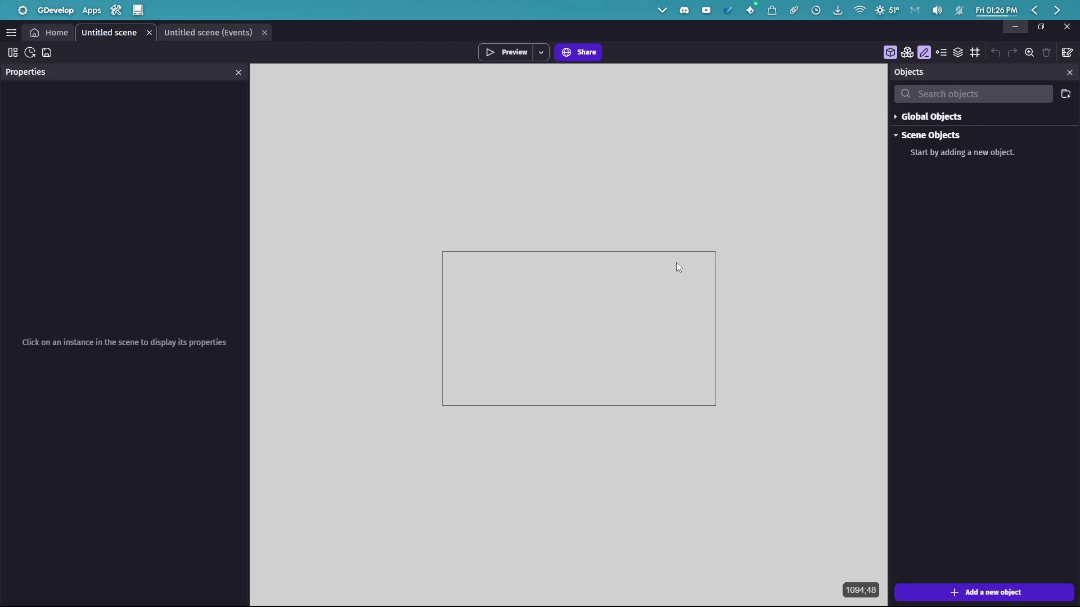
Preview the scene, close it, then preview and close it once more.
click(507, 52)
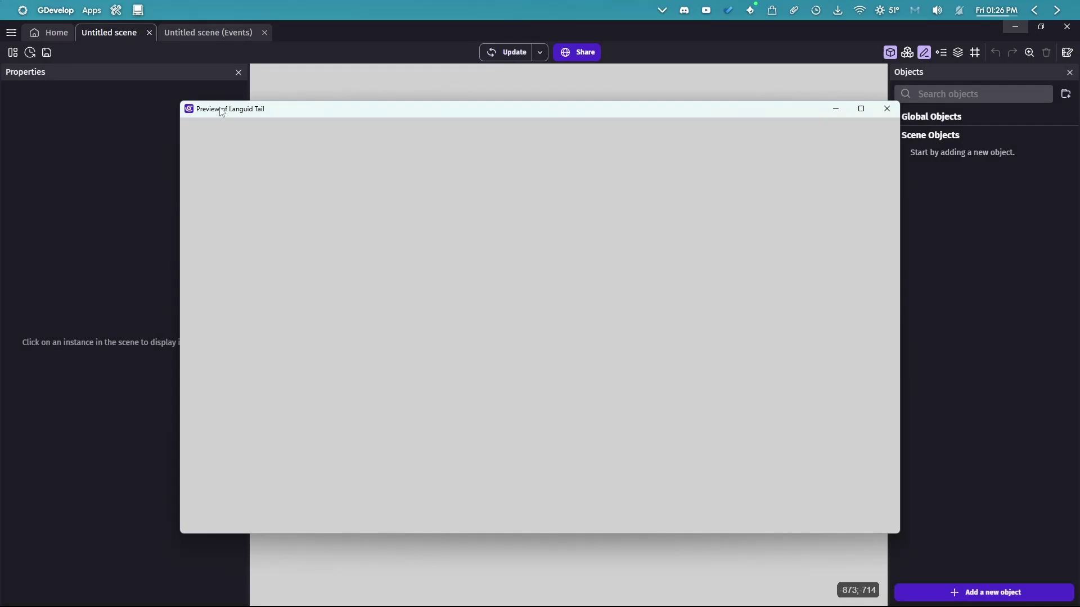
click(887, 108)
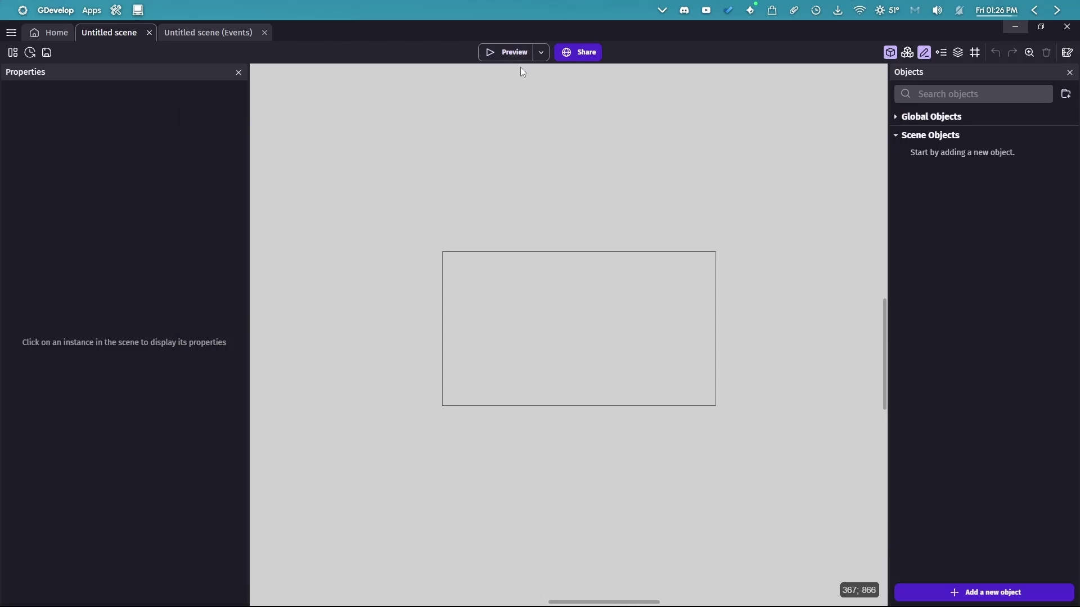
click(508, 59)
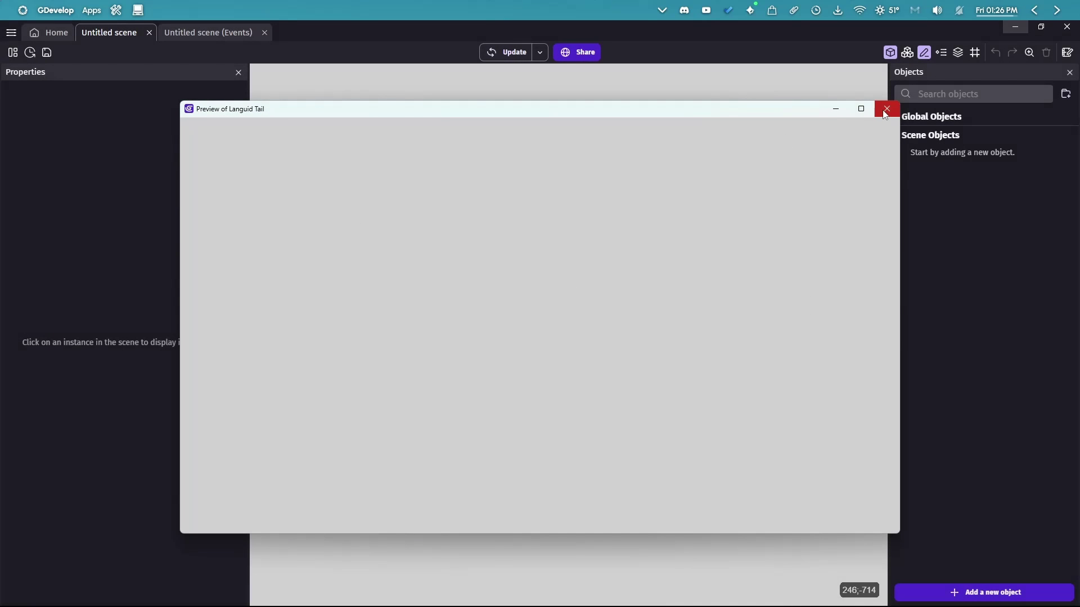
drag(468, 104, 468, 116)
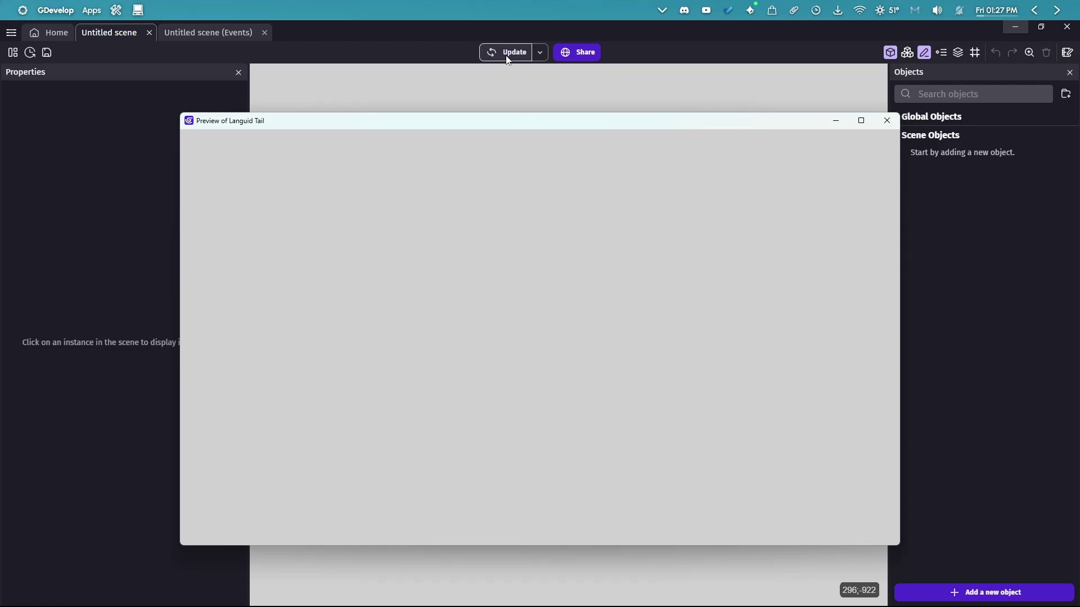
click(887, 120)
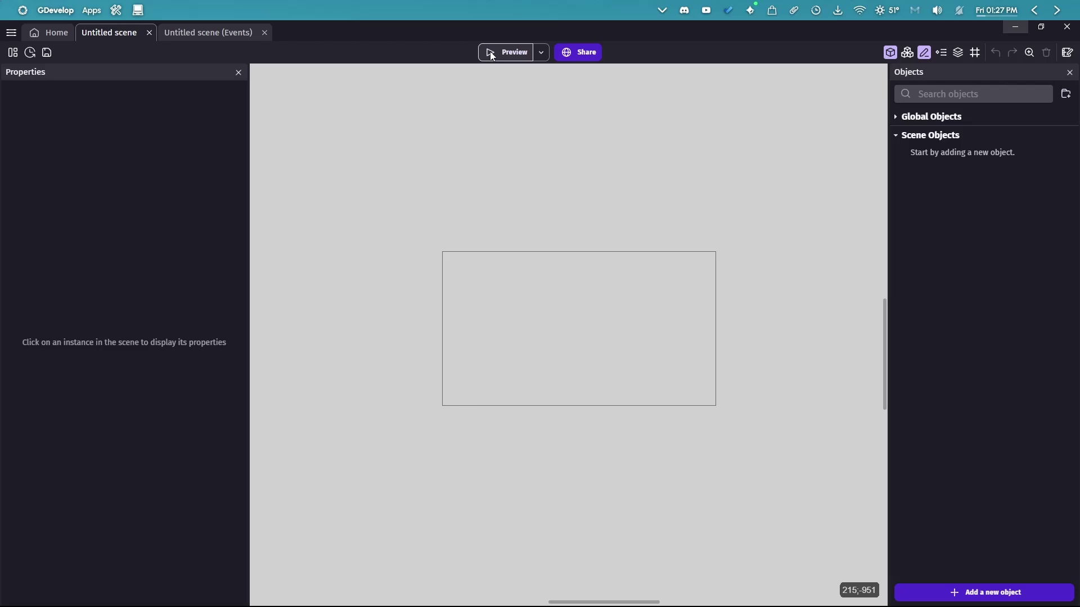
Show the additional preview options beside the Preview button.
click(541, 54)
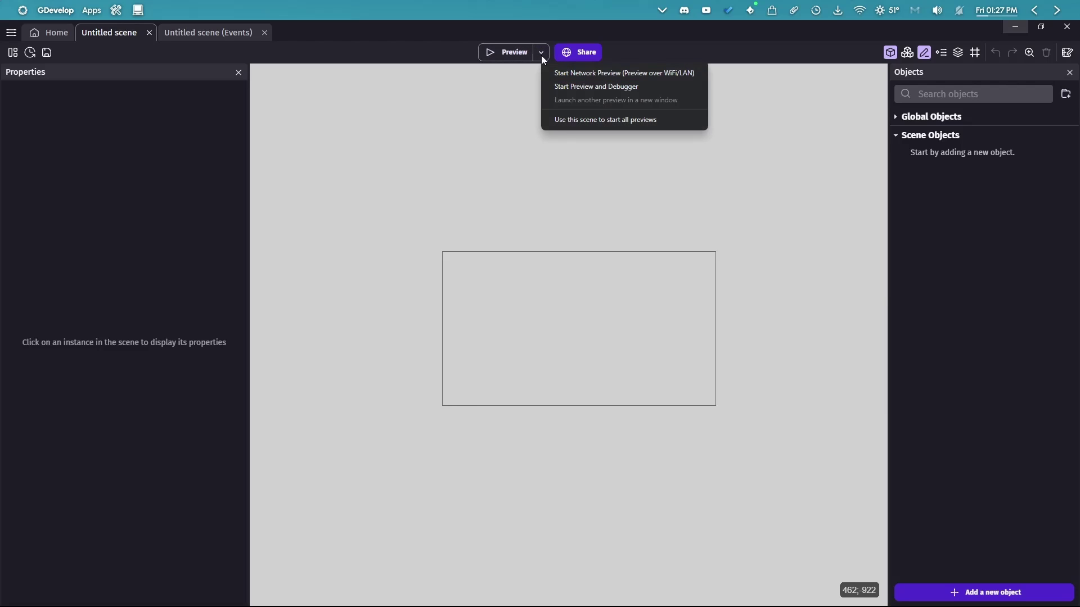
click(453, 51)
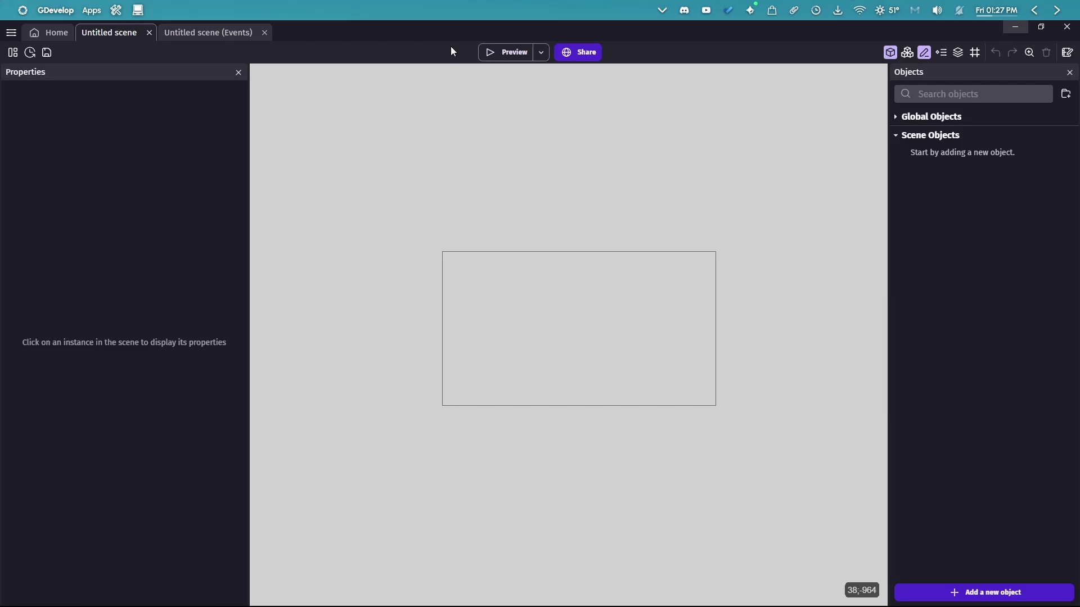
click(541, 53)
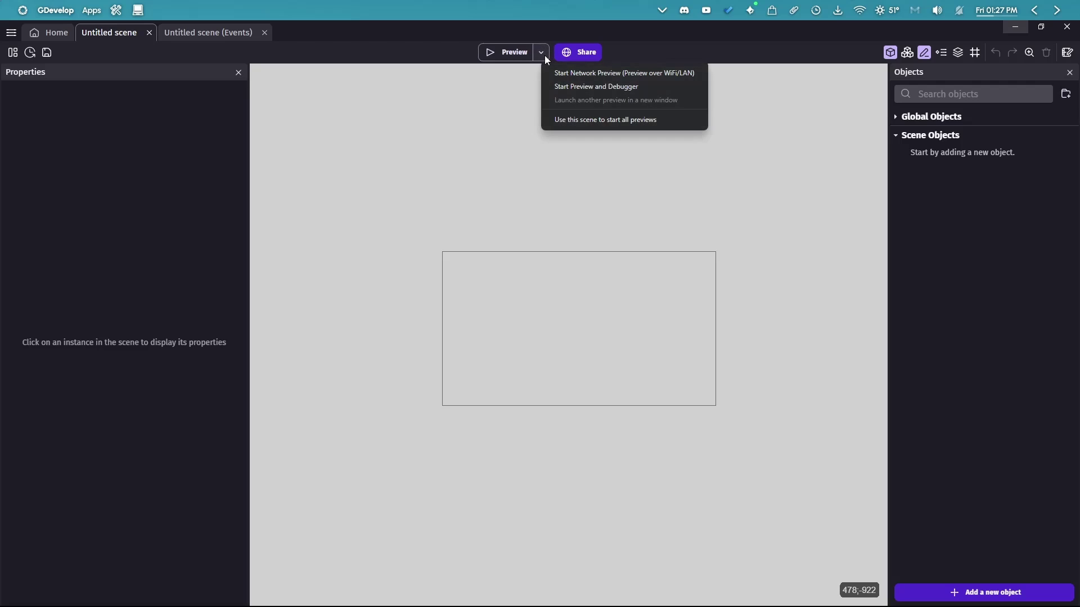
Start a preview with the debugger and minimize the game window.
click(573, 87)
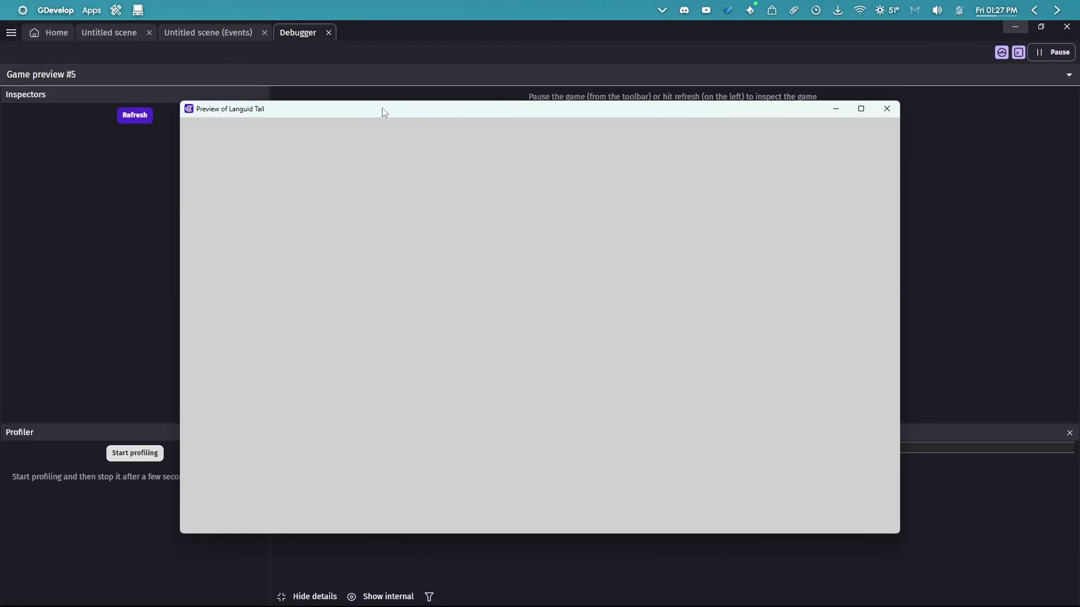
drag(382, 114, 435, 109)
click(890, 106)
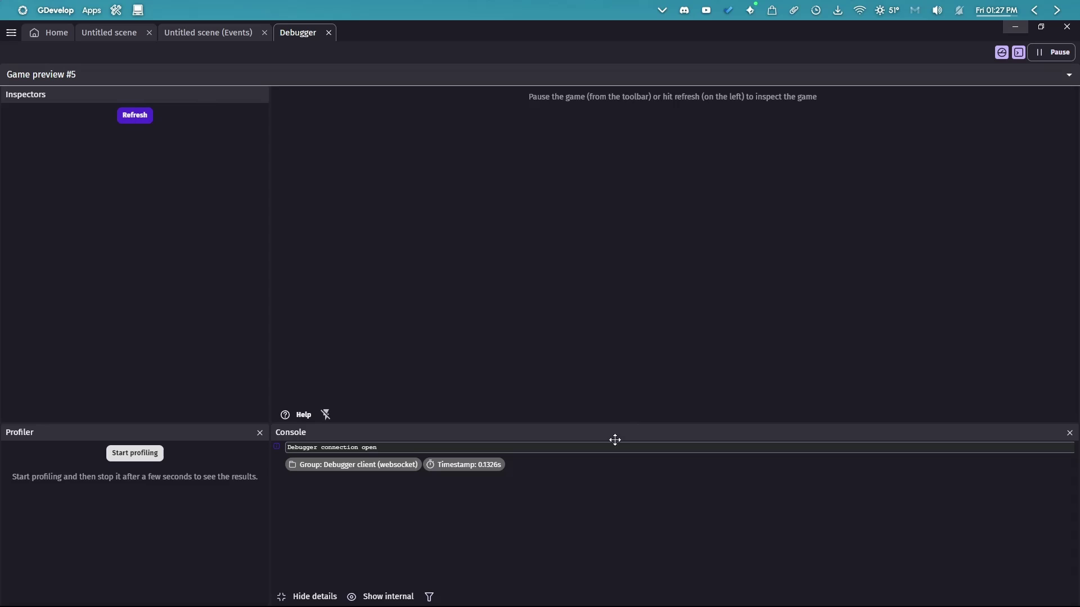
Refresh the inspectors and examine the Untitled scene's layers and timers.
click(133, 121)
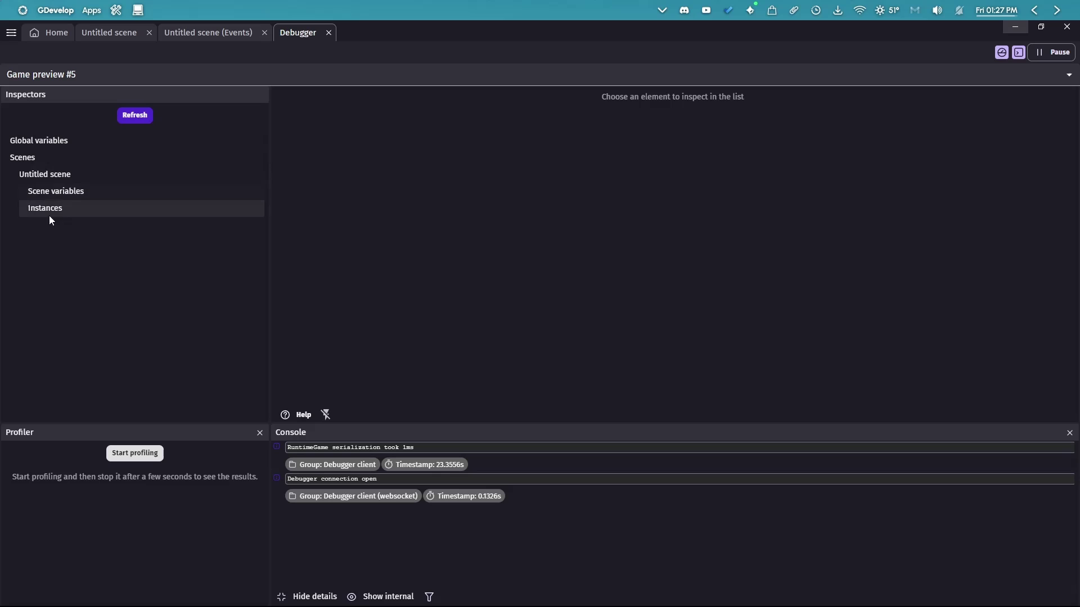
click(45, 144)
click(32, 159)
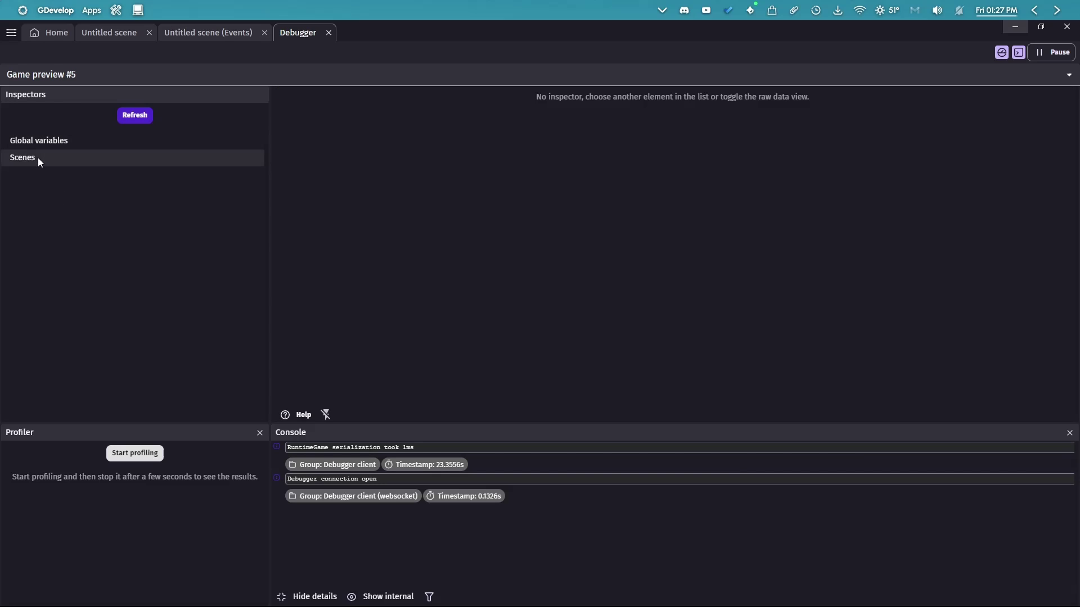
click(39, 158)
click(46, 175)
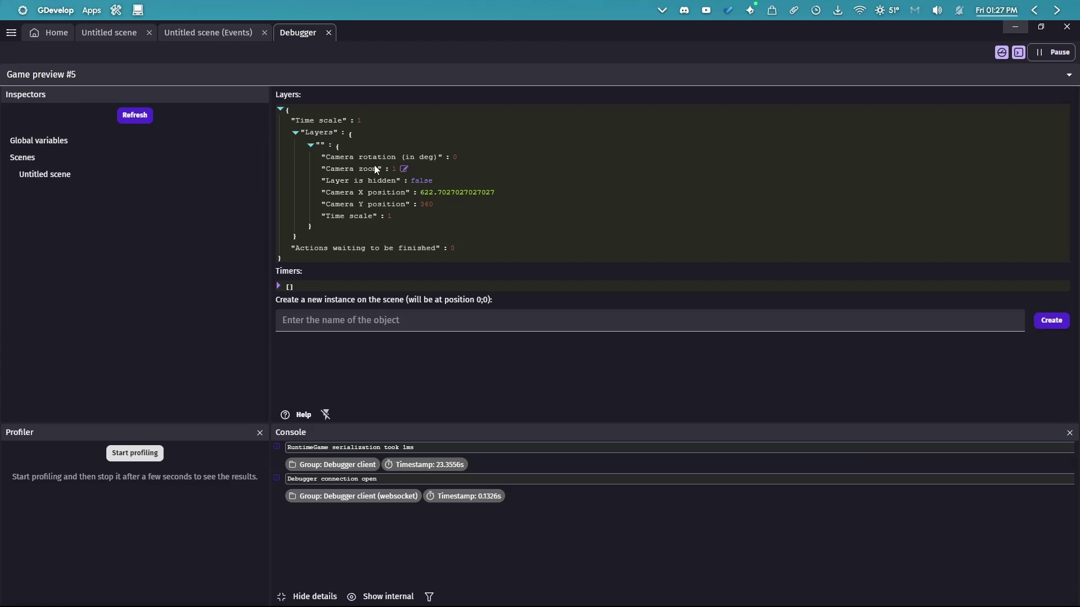
click(31, 175)
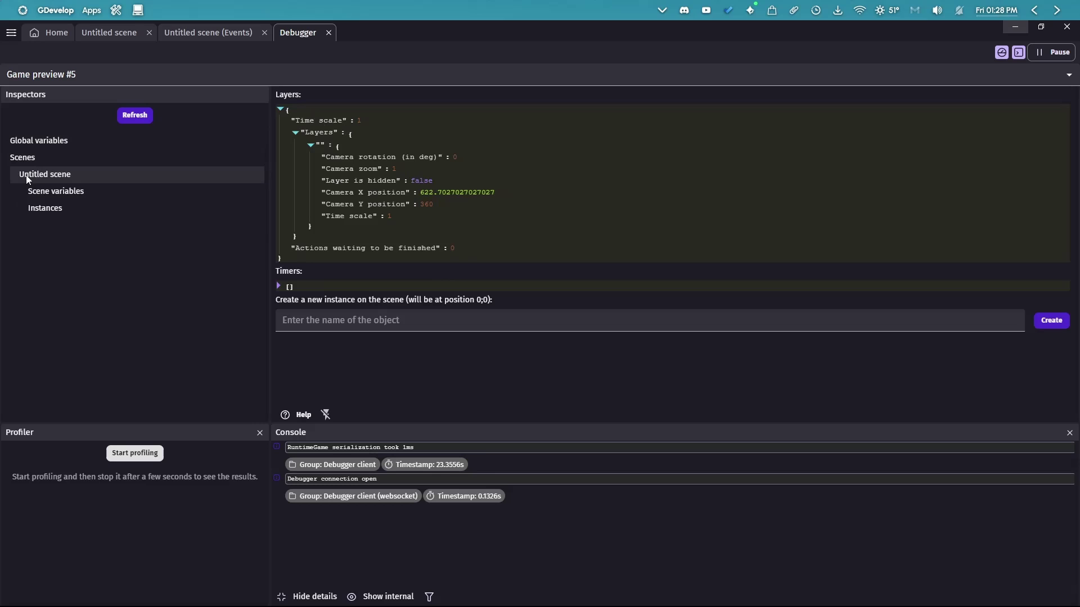
Close the Debugger tab and go back to the Untitled scene editor.
click(329, 32)
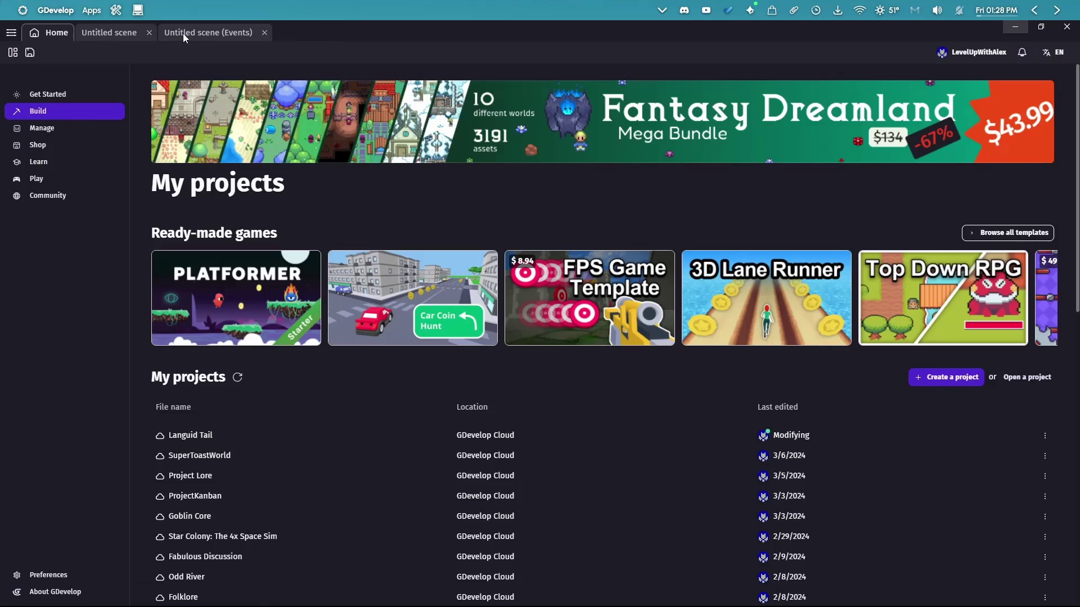
click(103, 32)
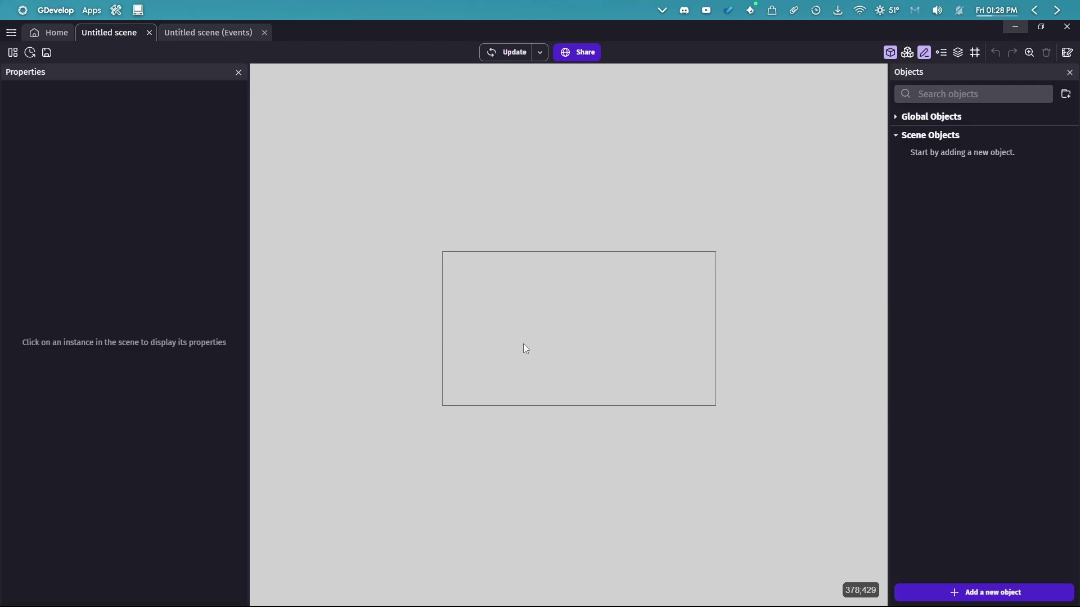
click(964, 598)
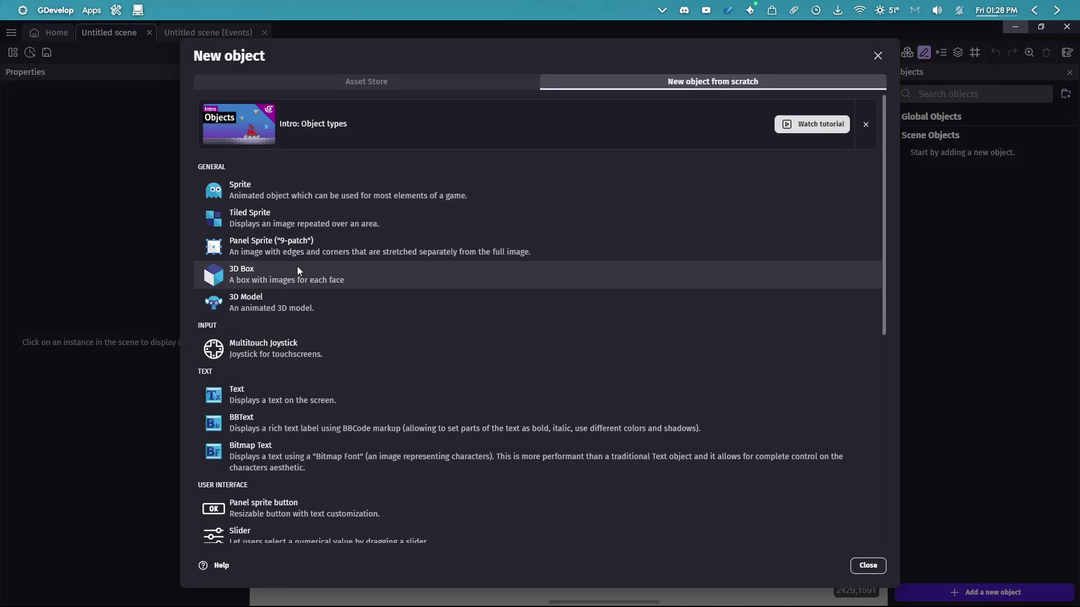
scroll(315, 279, down, 1)
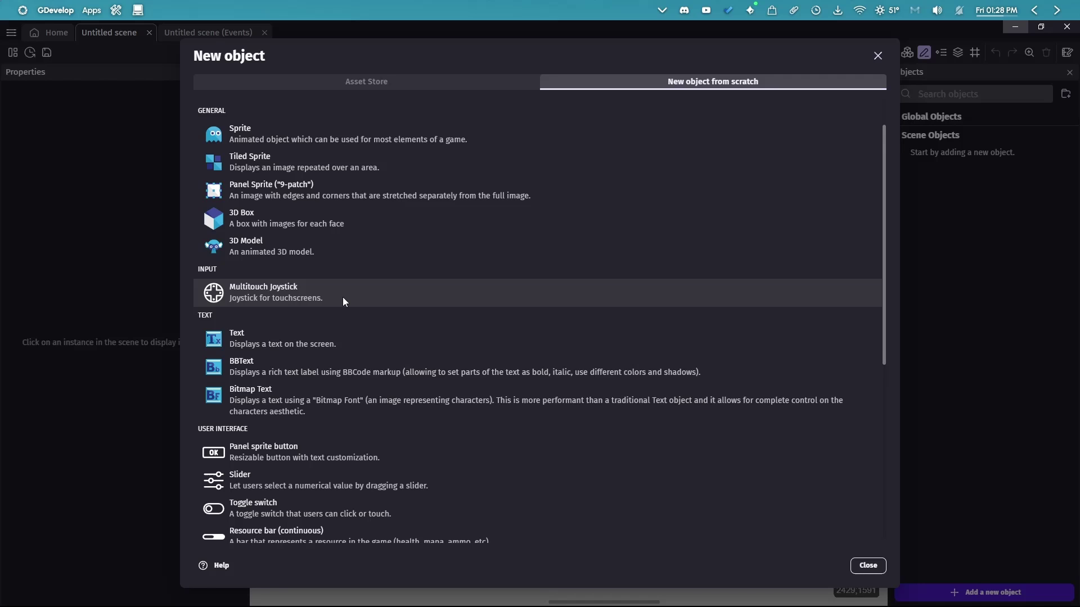
scroll(315, 298, down, 1)
scroll(312, 315, down, 1)
scroll(326, 348, down, 4)
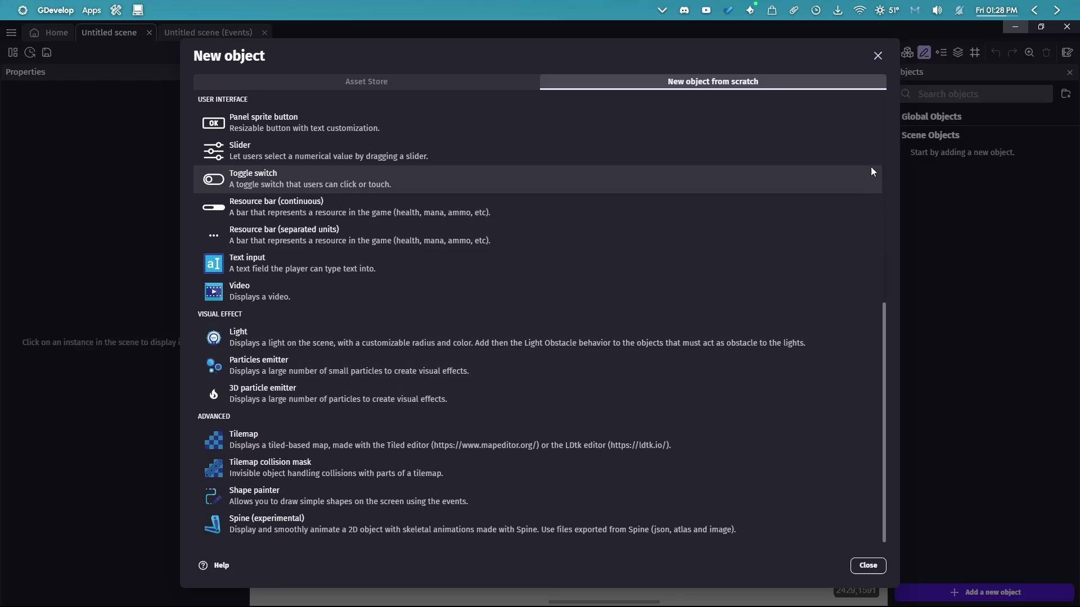
click(878, 55)
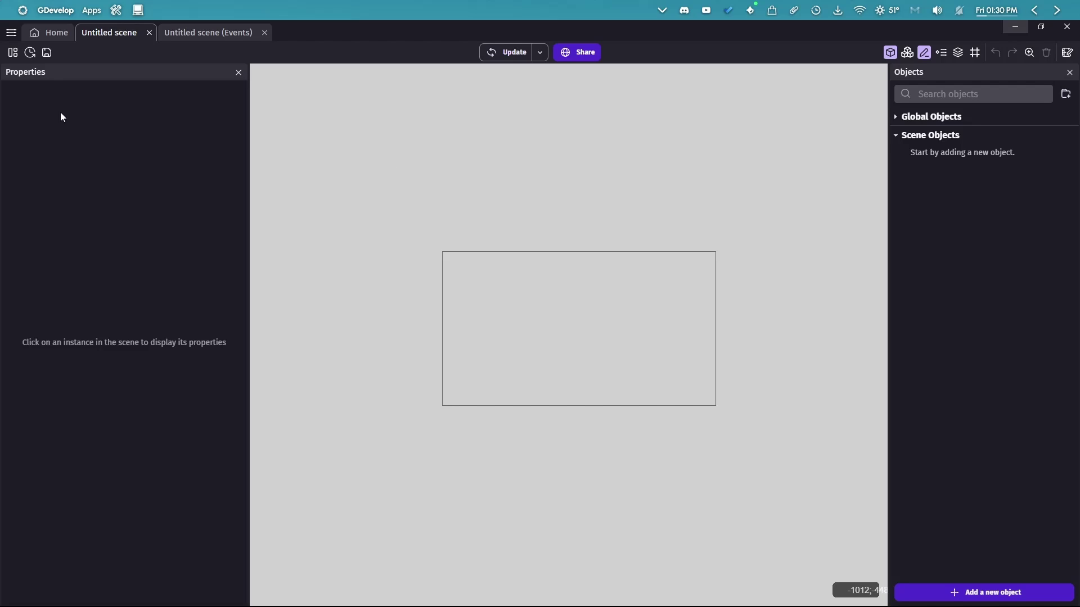
Open the Languid Tail project manager from the toolbar icon.
click(12, 35)
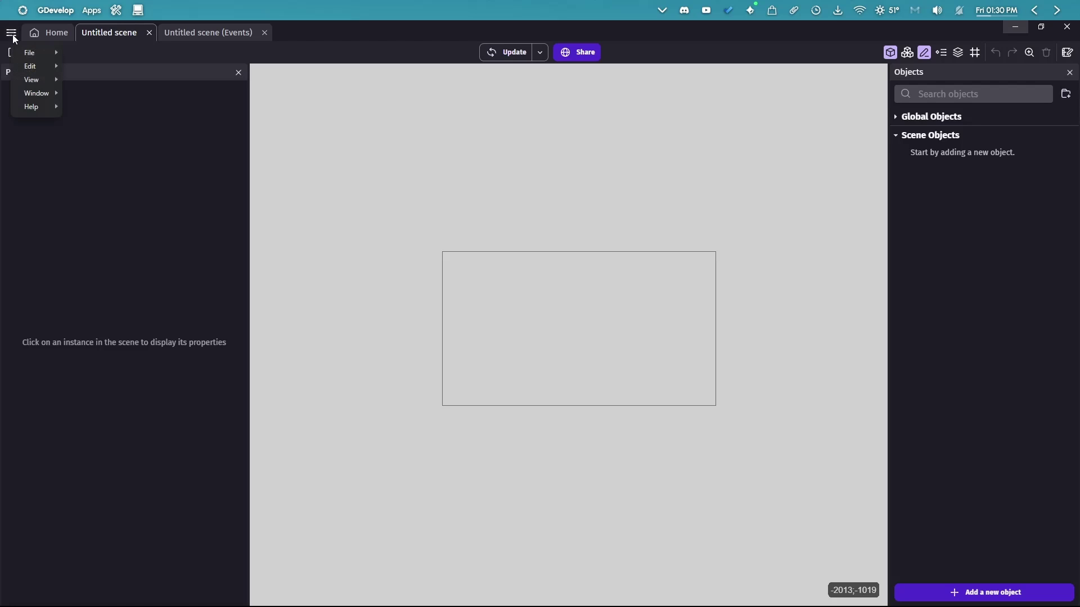
click(138, 146)
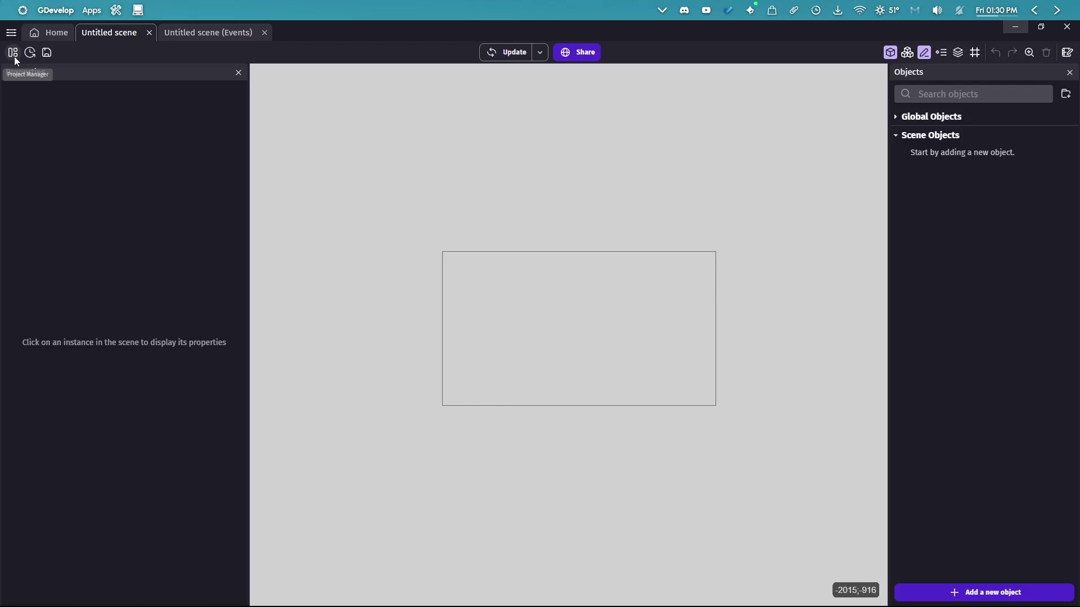
click(14, 56)
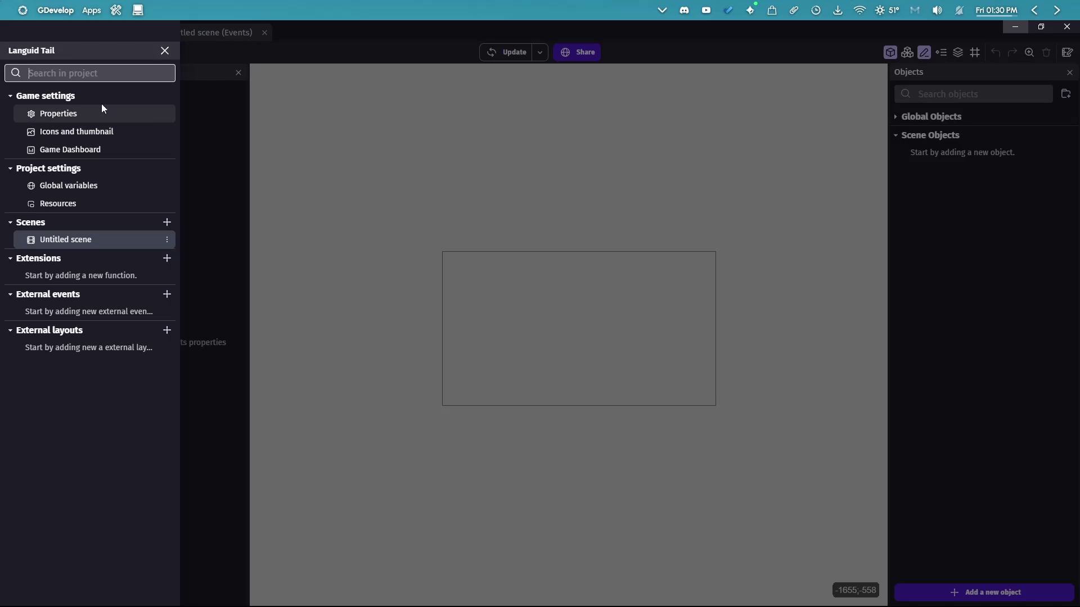
click(76, 151)
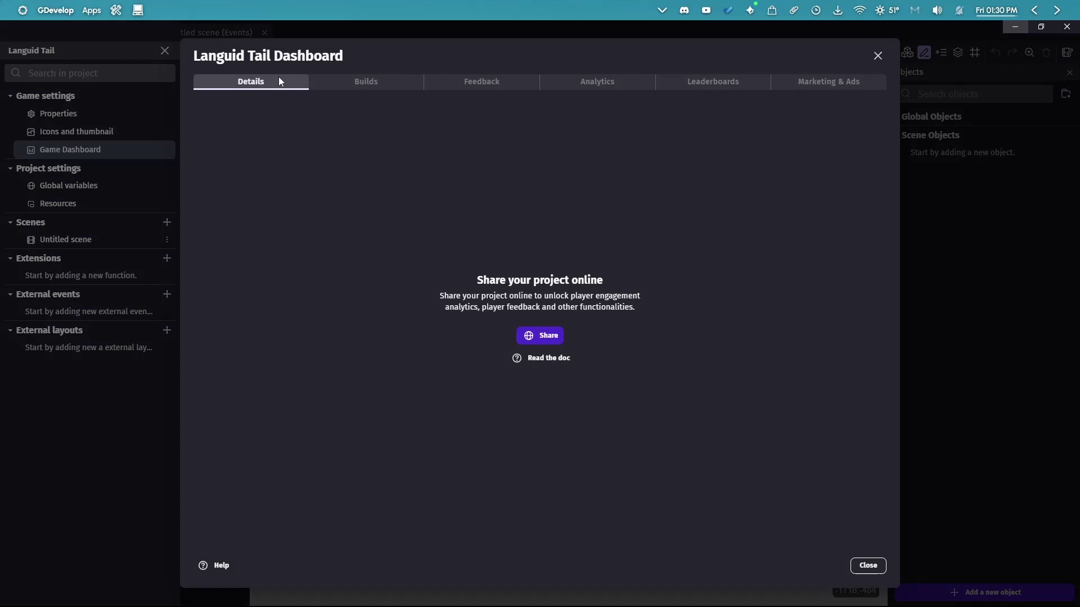
click(371, 83)
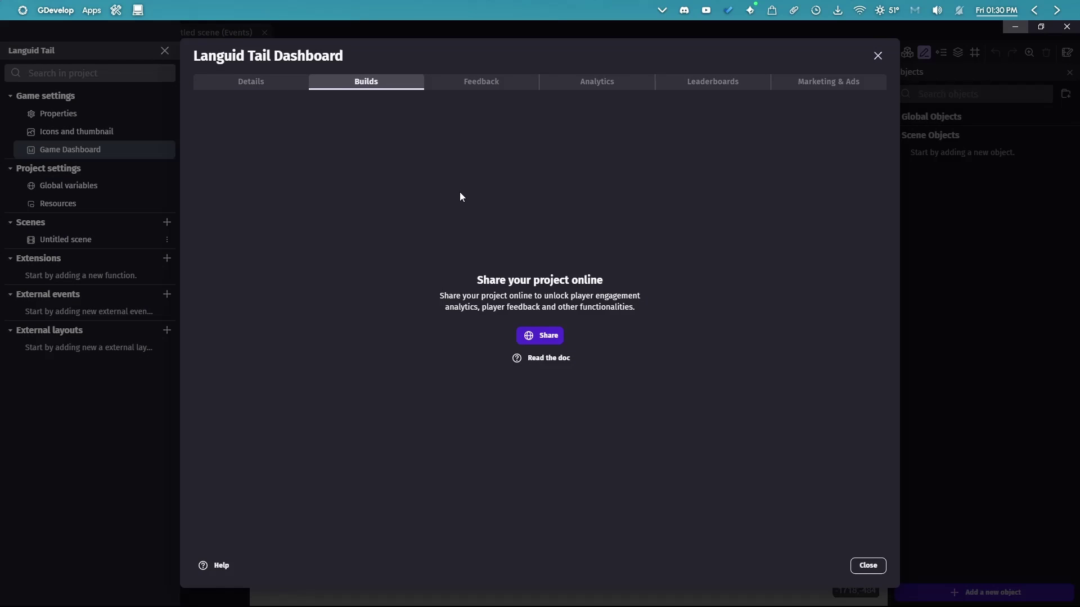
click(471, 88)
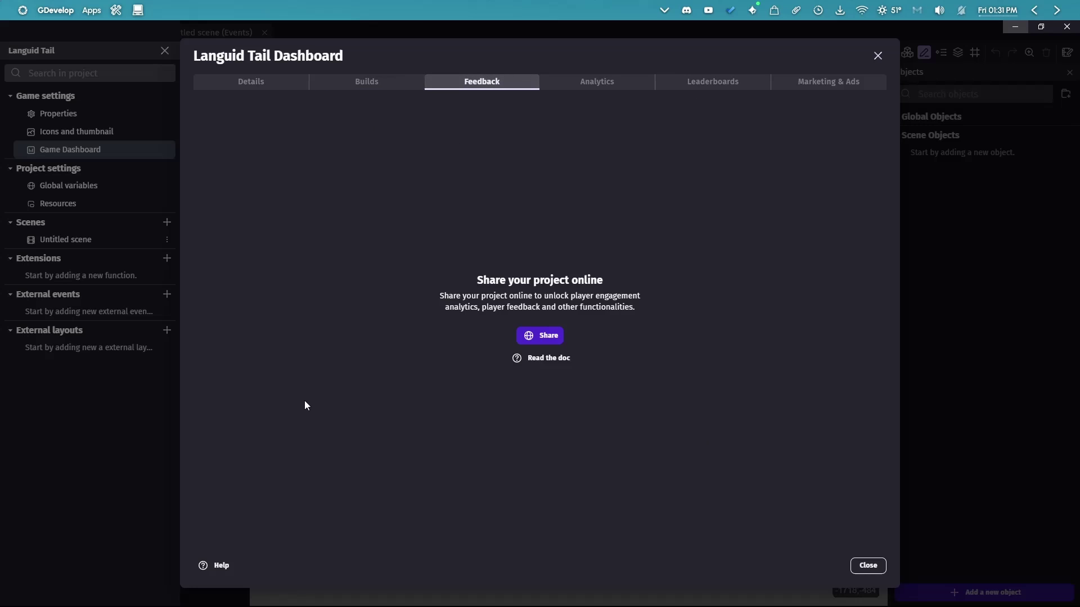
click(587, 88)
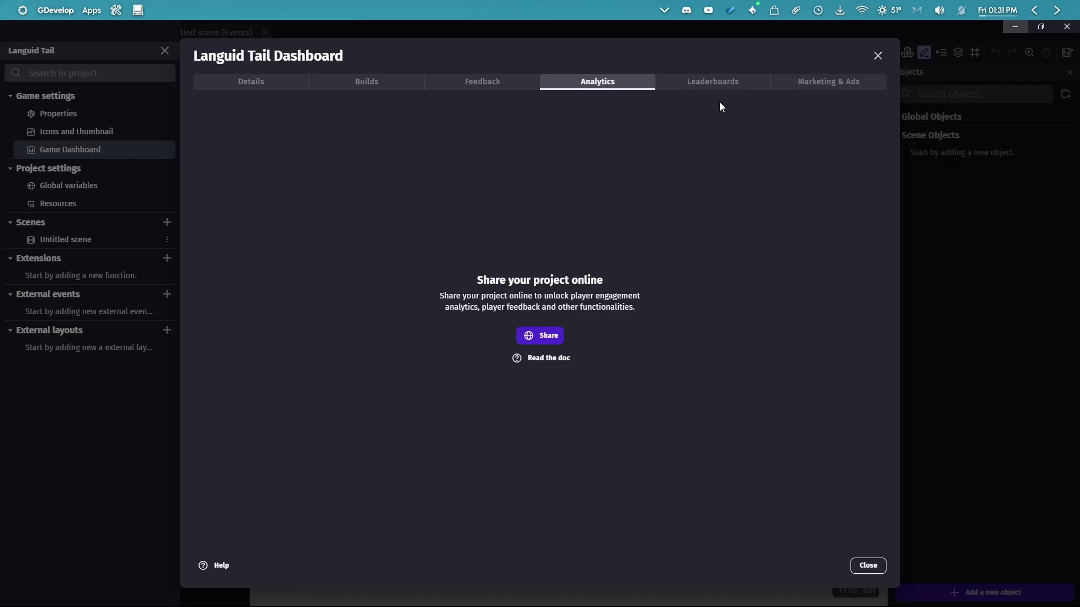
click(723, 85)
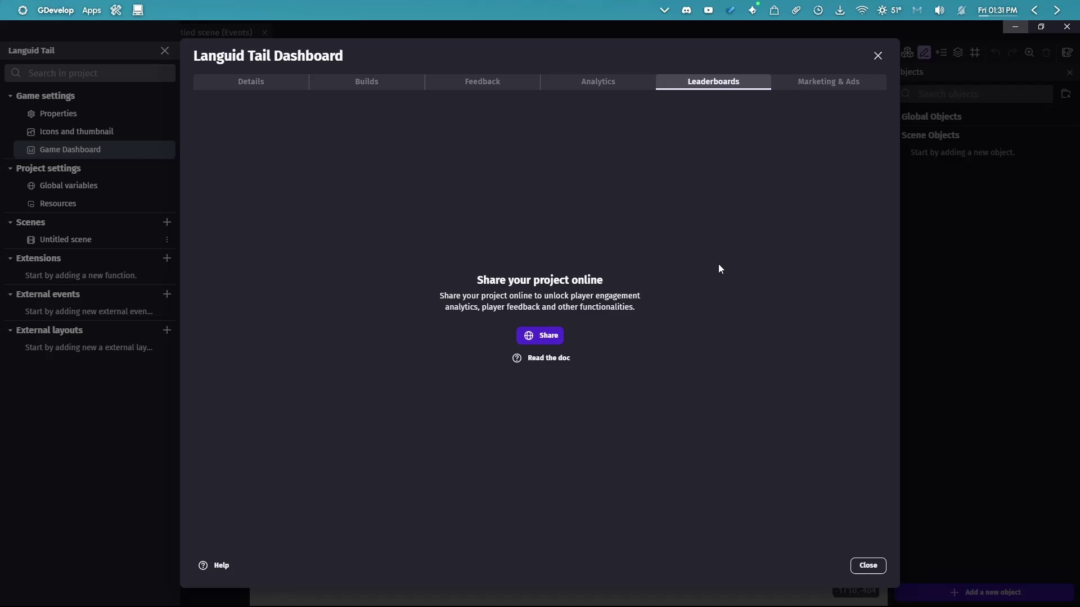
click(812, 85)
click(695, 84)
click(803, 83)
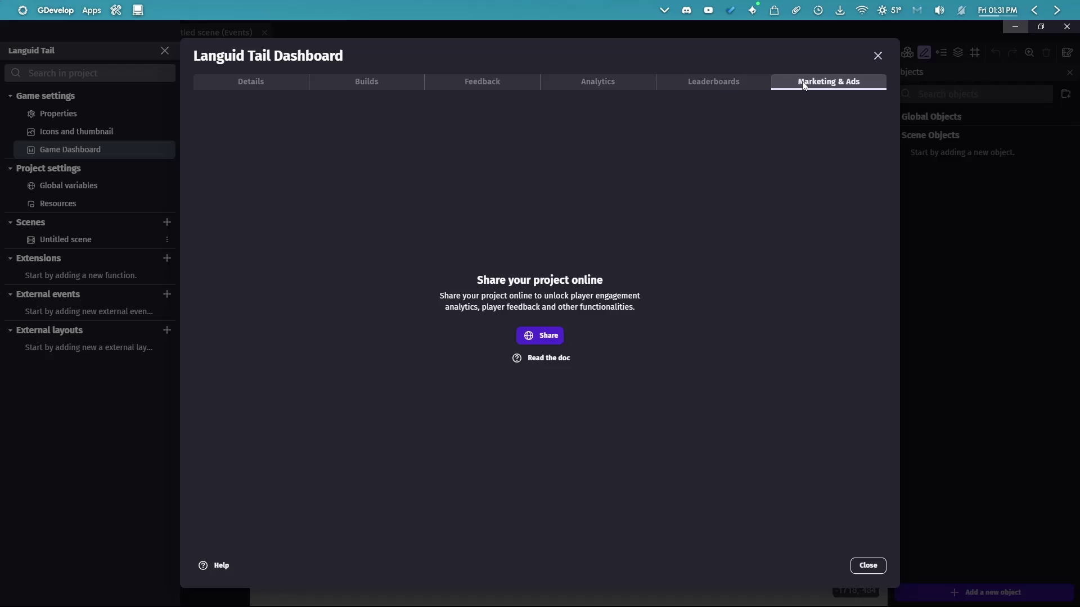
click(878, 55)
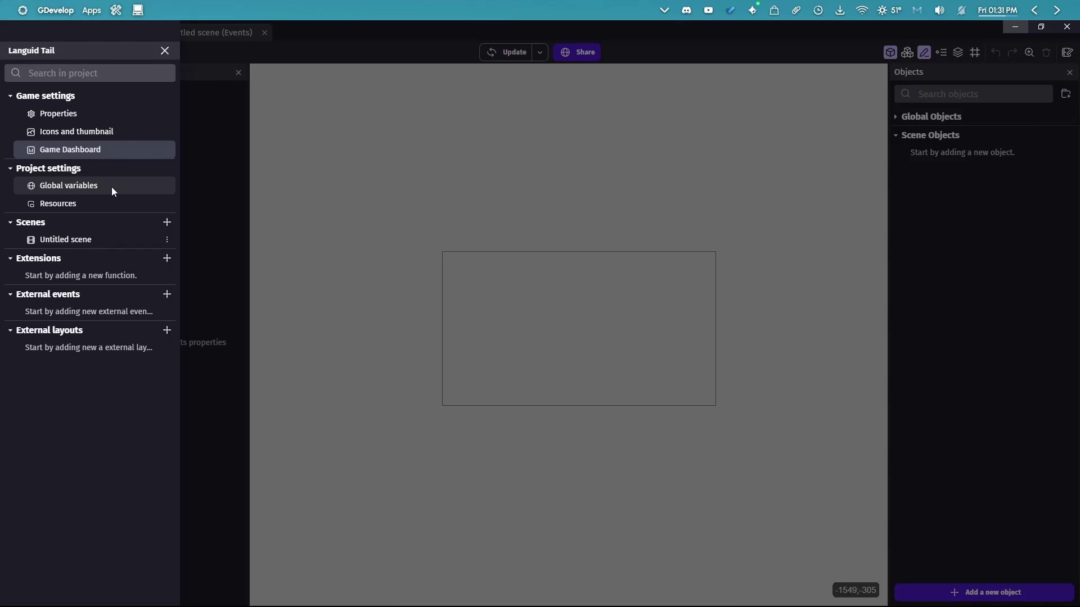
Toggle the Game settings header, leaving the section collapsed.
click(11, 96)
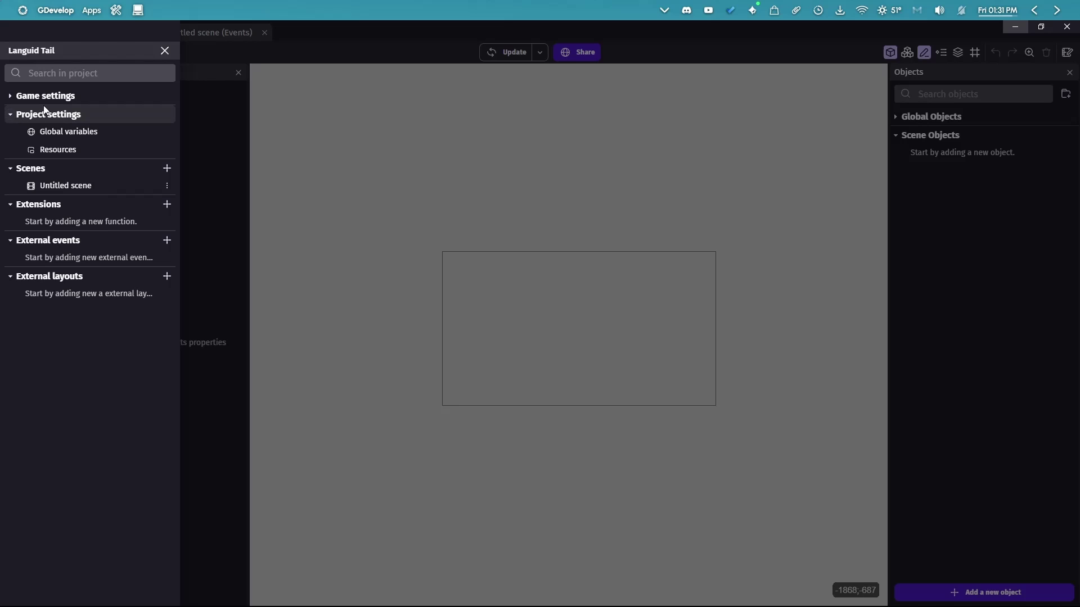
click(11, 97)
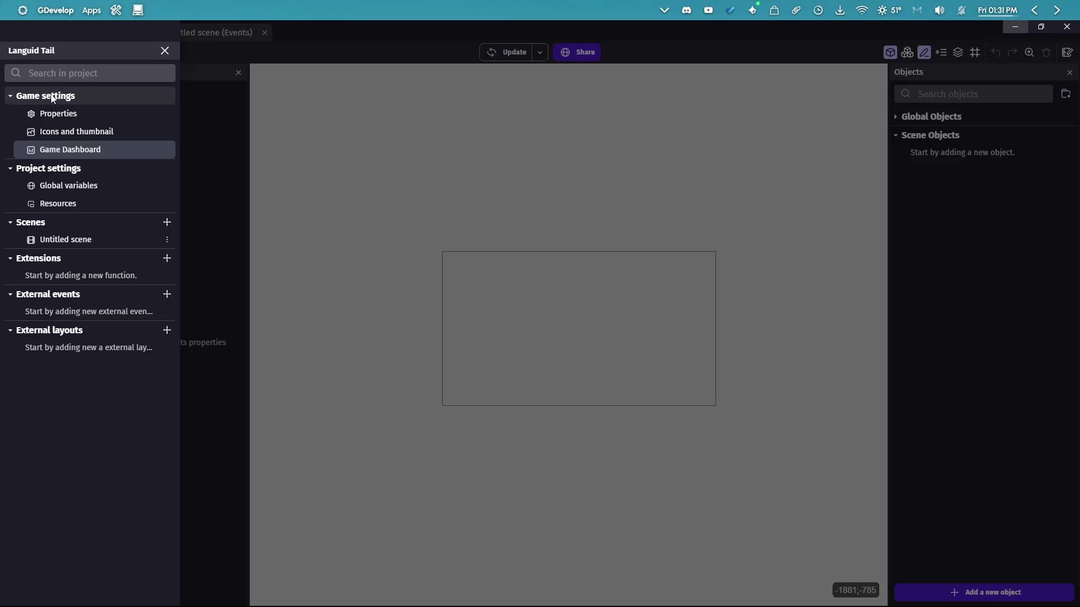
click(15, 98)
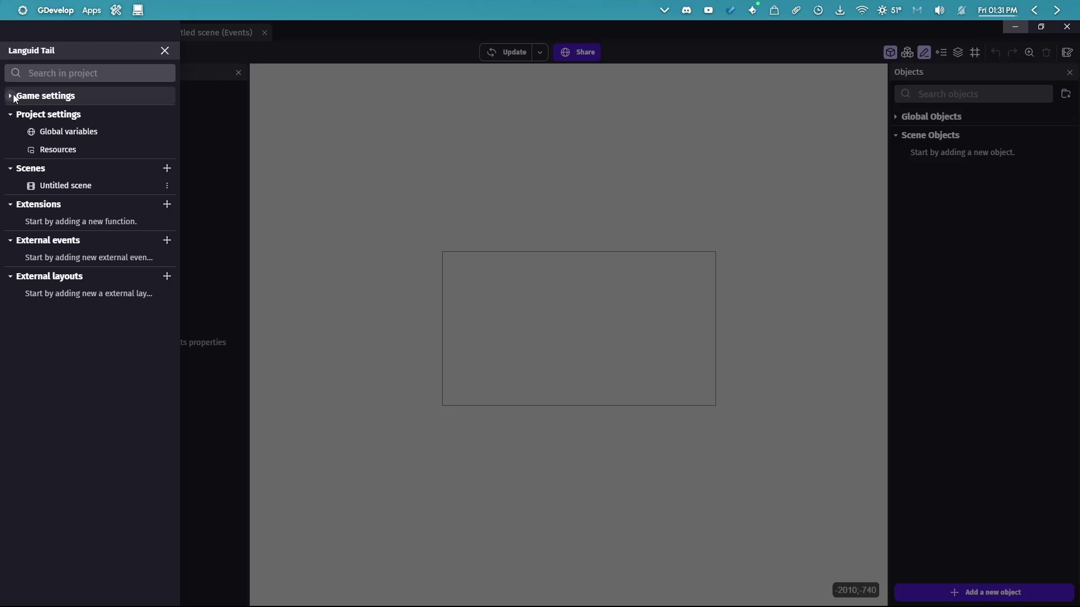
Add a global String variable with value 'Hello world' and apply the change.
click(70, 132)
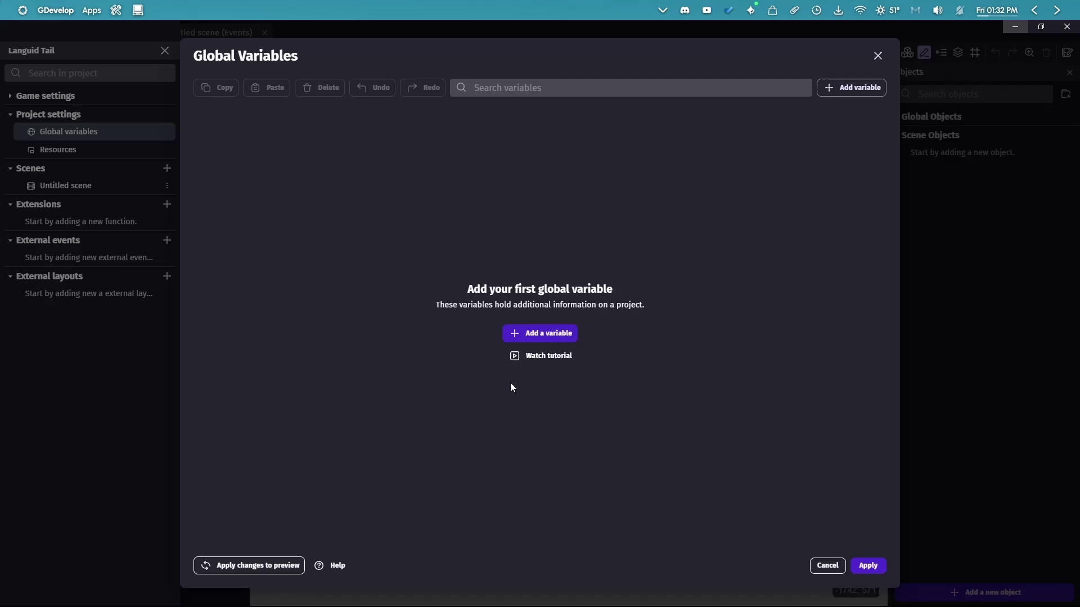
click(547, 337)
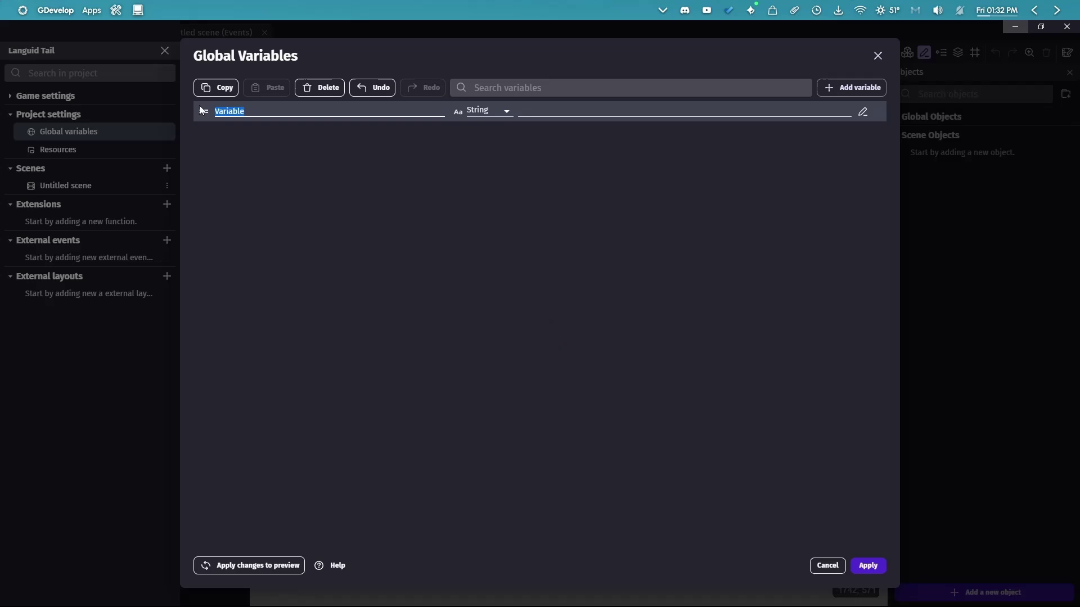
click(489, 111)
click(491, 122)
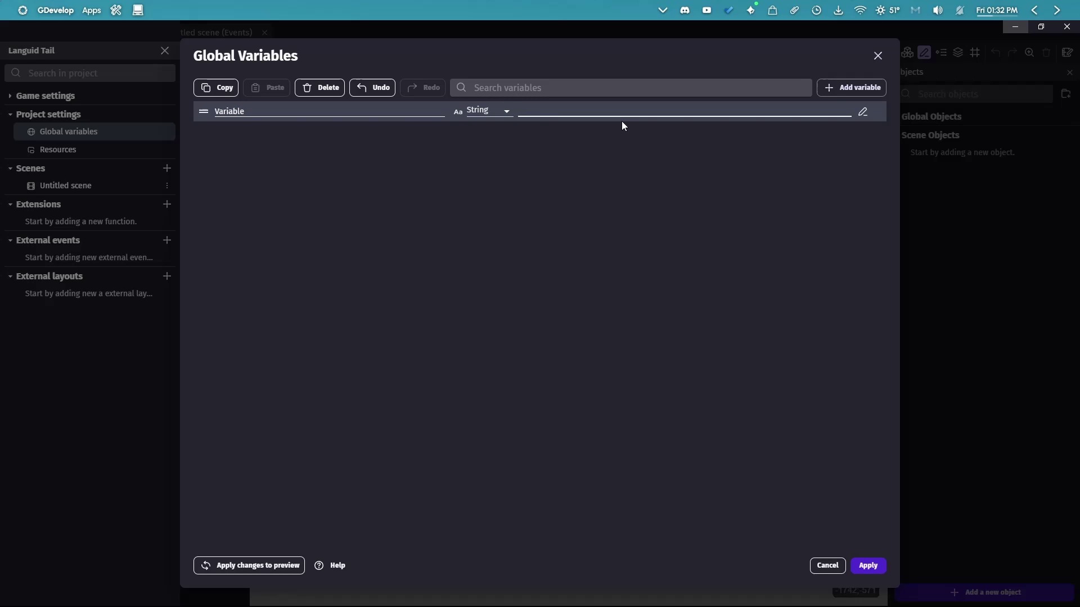
text(Hello world)
click(868, 566)
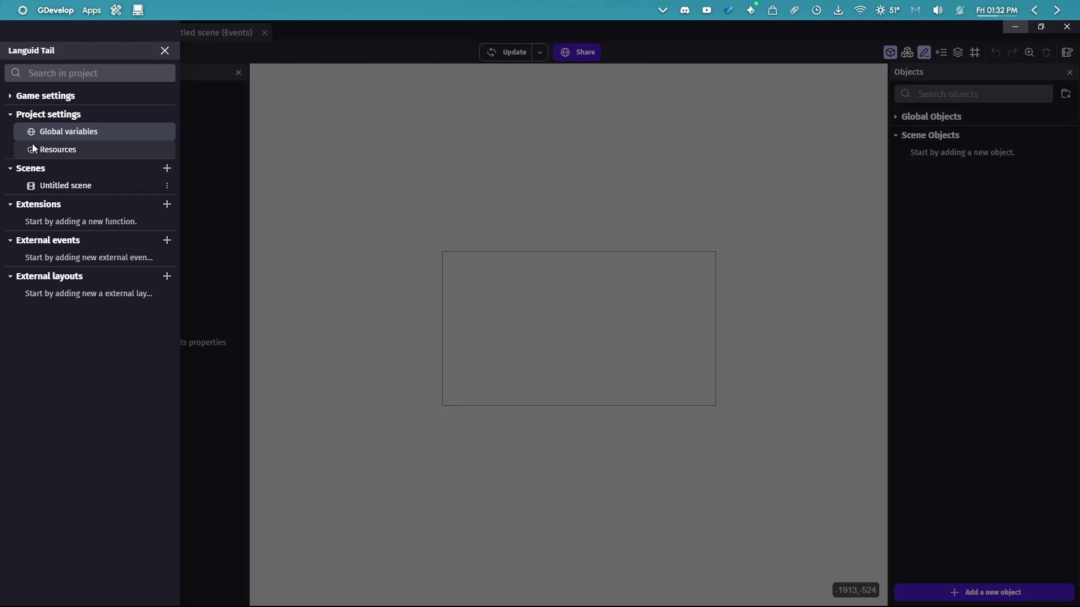
Open the project's Resources list showing the NewSprite image.
click(44, 155)
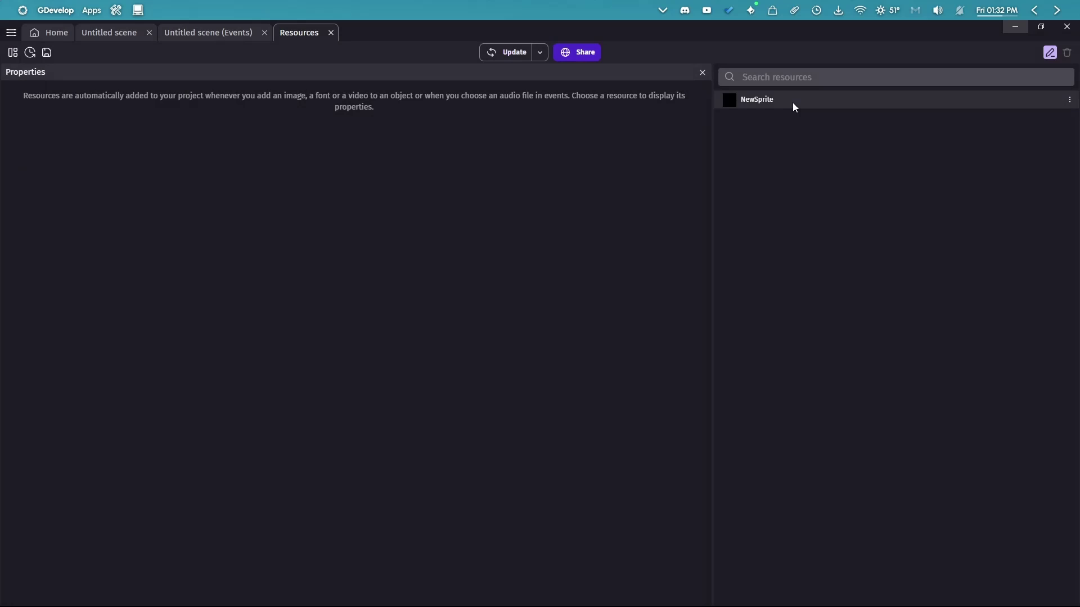
right_click(791, 102)
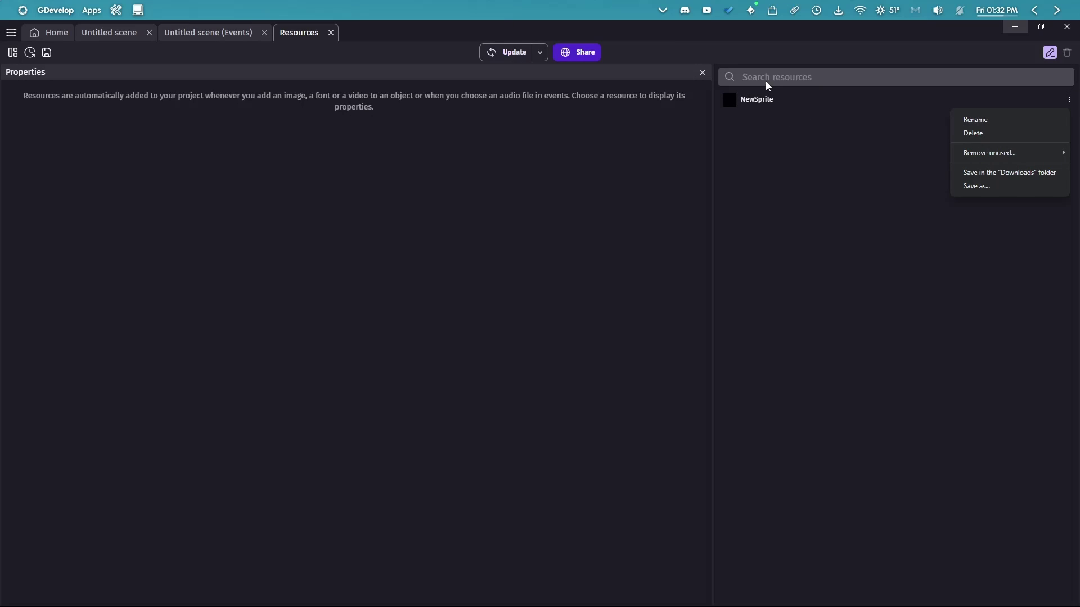
click(127, 35)
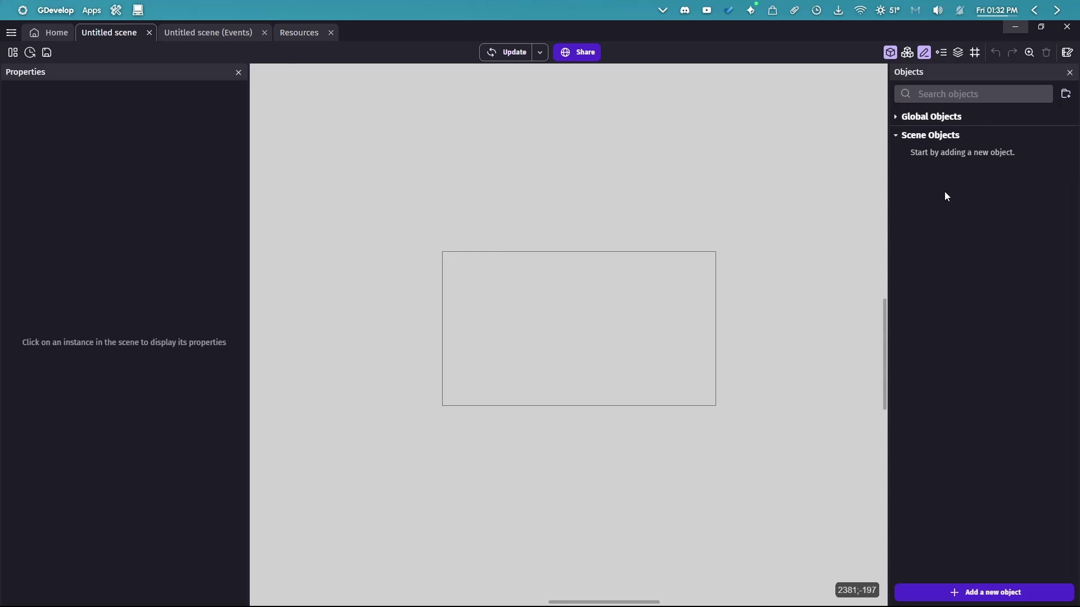
click(285, 32)
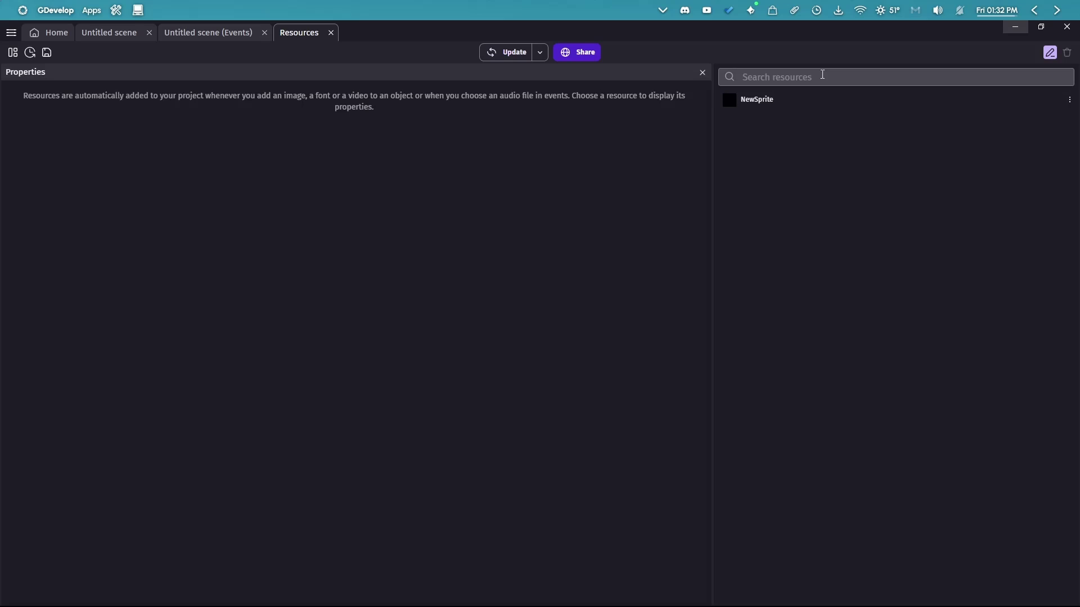
Remove unused resources of any kind, deleting NewSprite from the list.
click(826, 99)
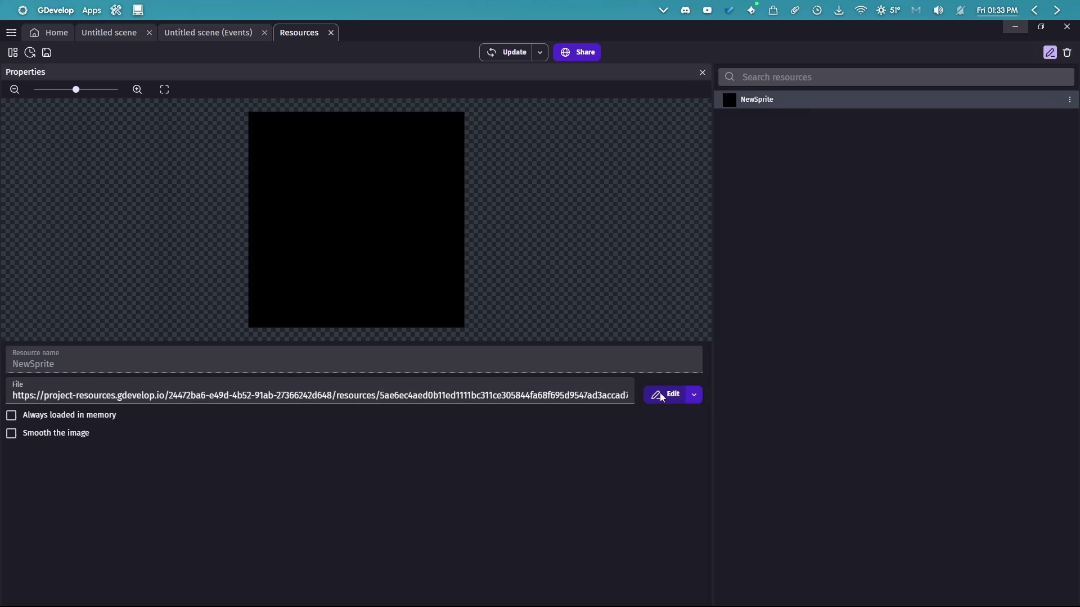
click(1070, 99)
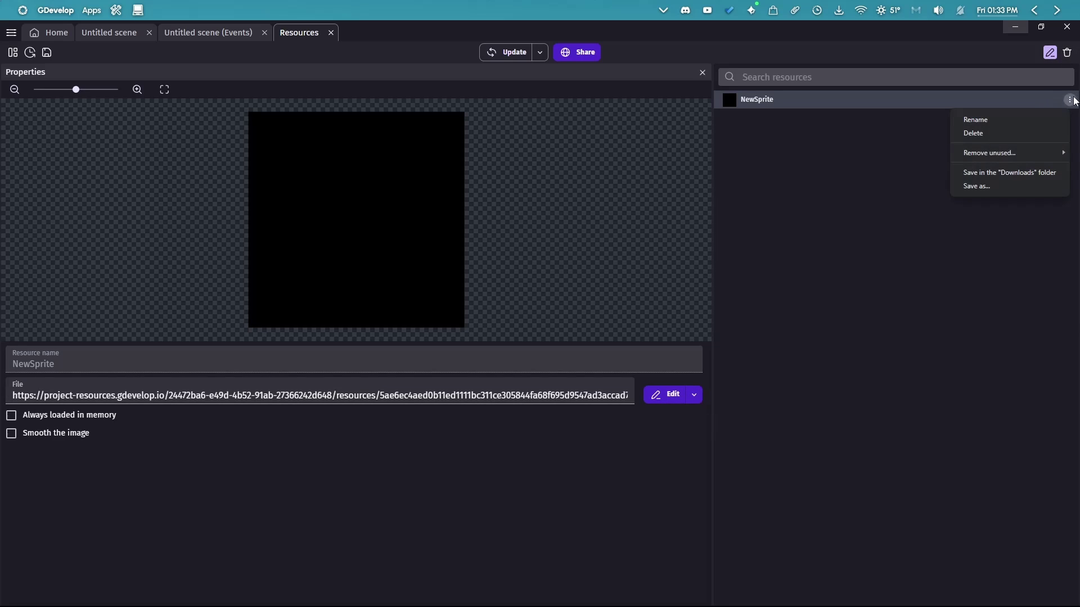
mouse_move(998, 154)
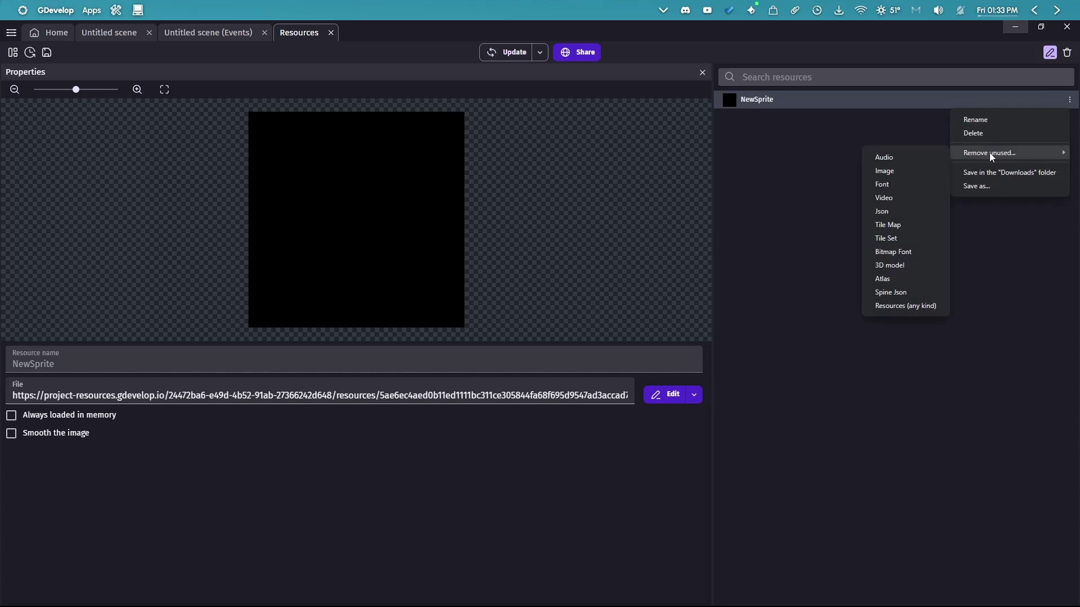
click(911, 307)
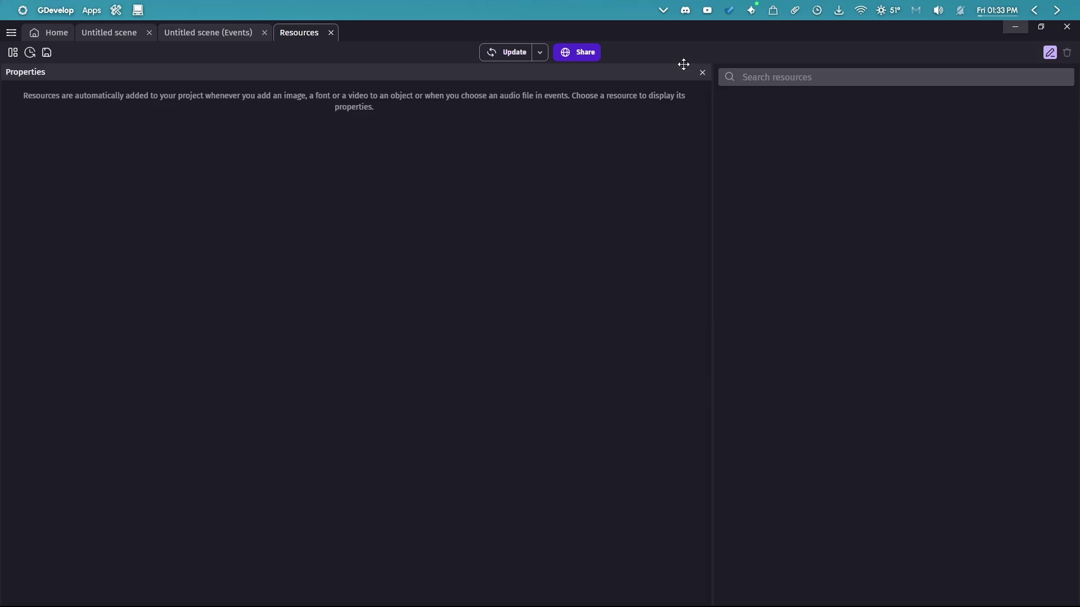
Close the Resources tab and open Search for New Extensions from the project manager's Extensions entry.
click(330, 32)
click(11, 33)
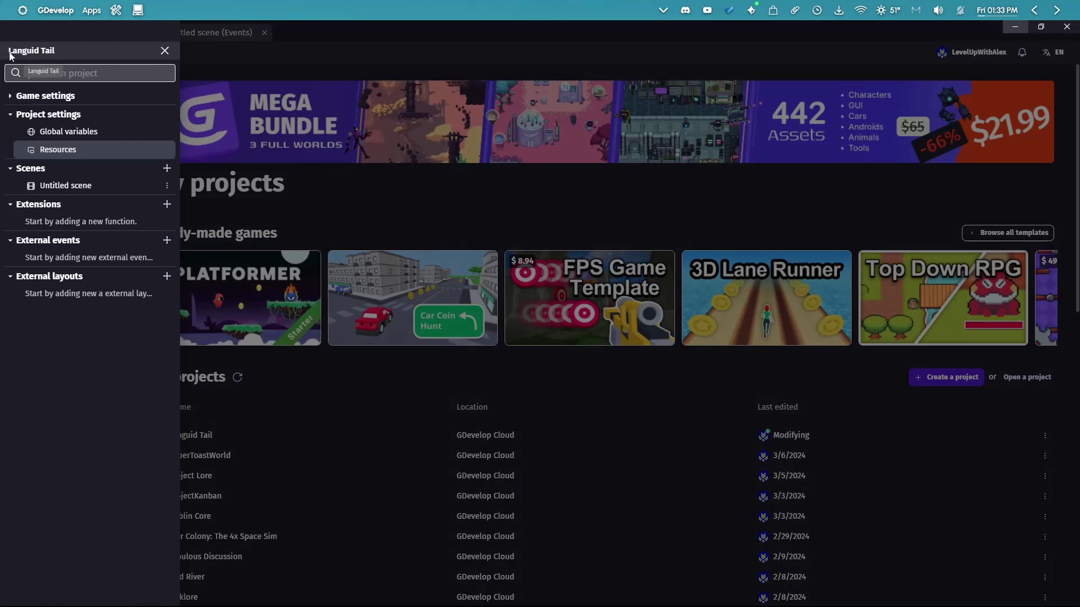
click(164, 187)
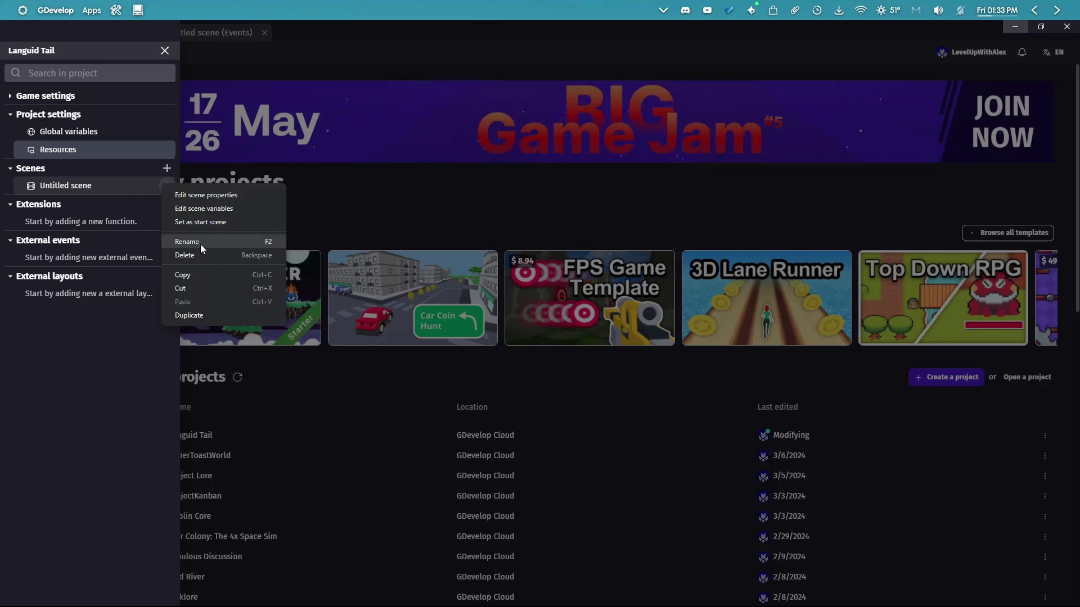
click(32, 217)
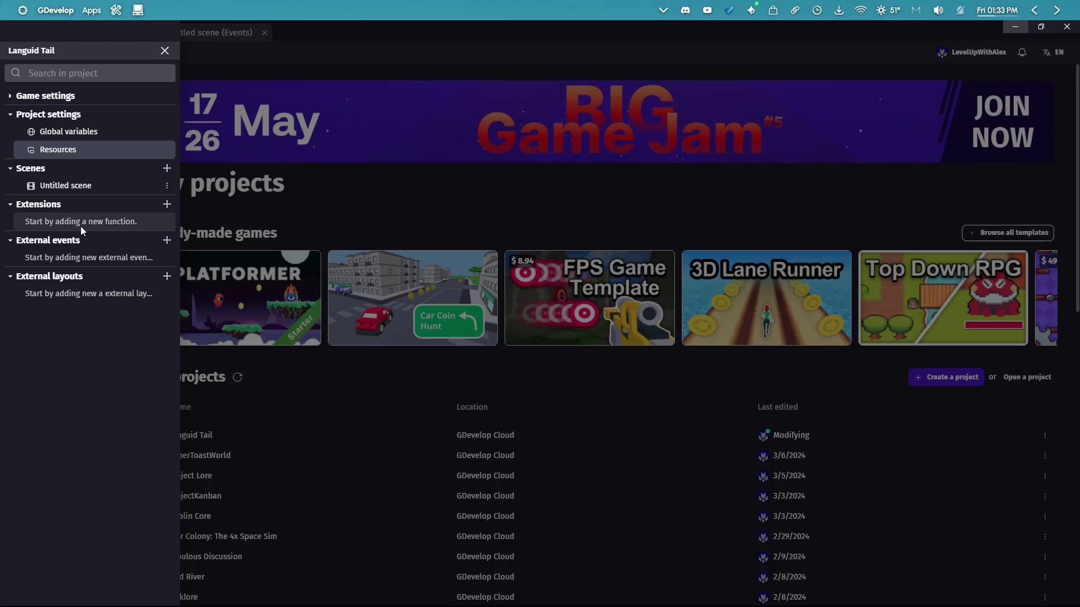
click(164, 204)
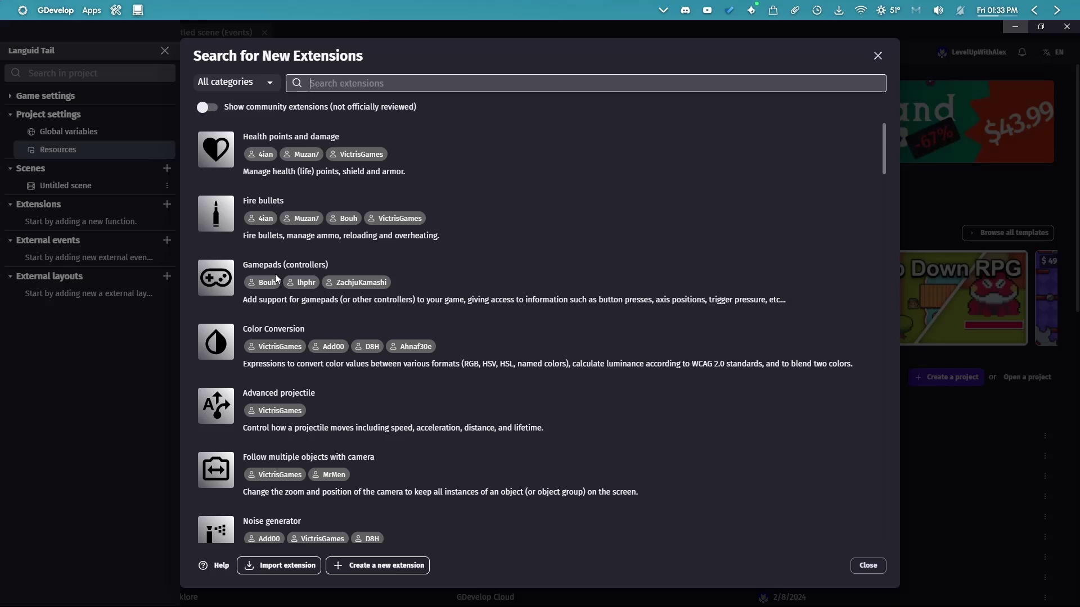
Close the Search for New Extensions dialog without adding any extension.
click(877, 55)
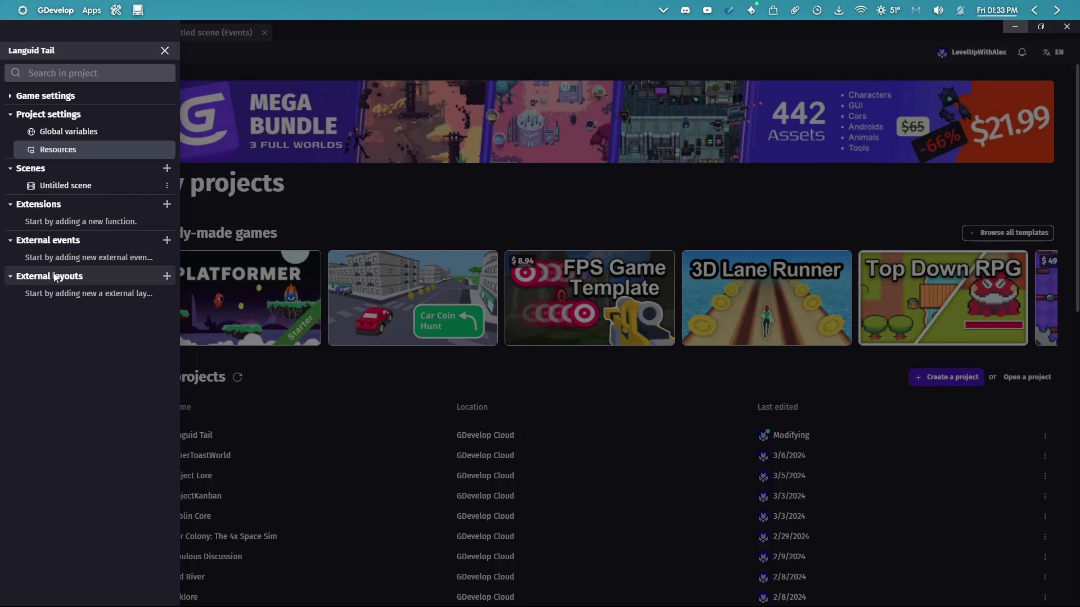
Switch to the Untitled scene editor and select Untitled scene in the project manager.
click(218, 56)
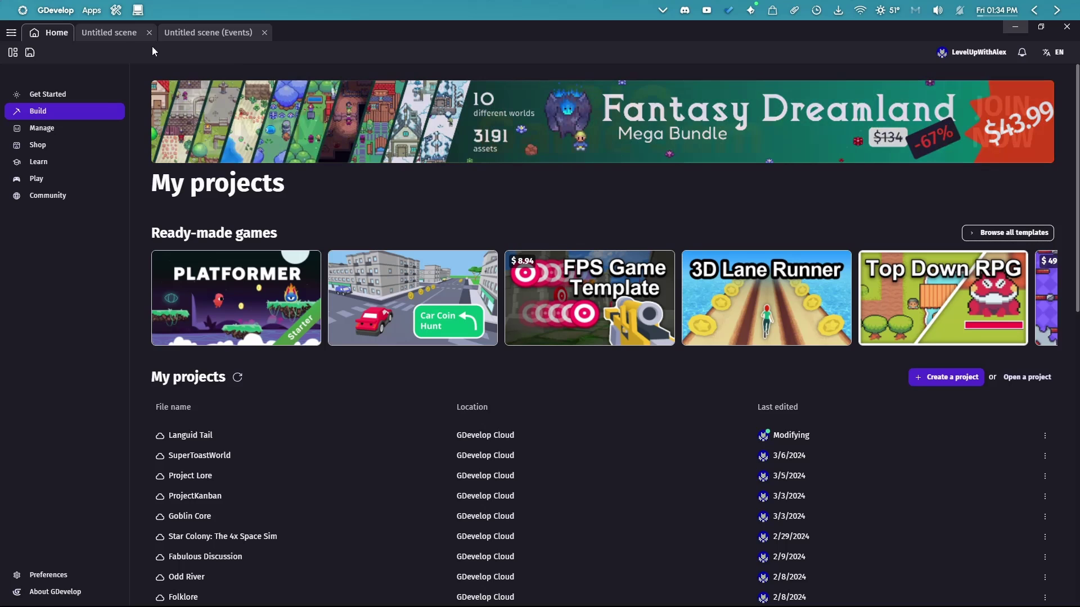
click(117, 33)
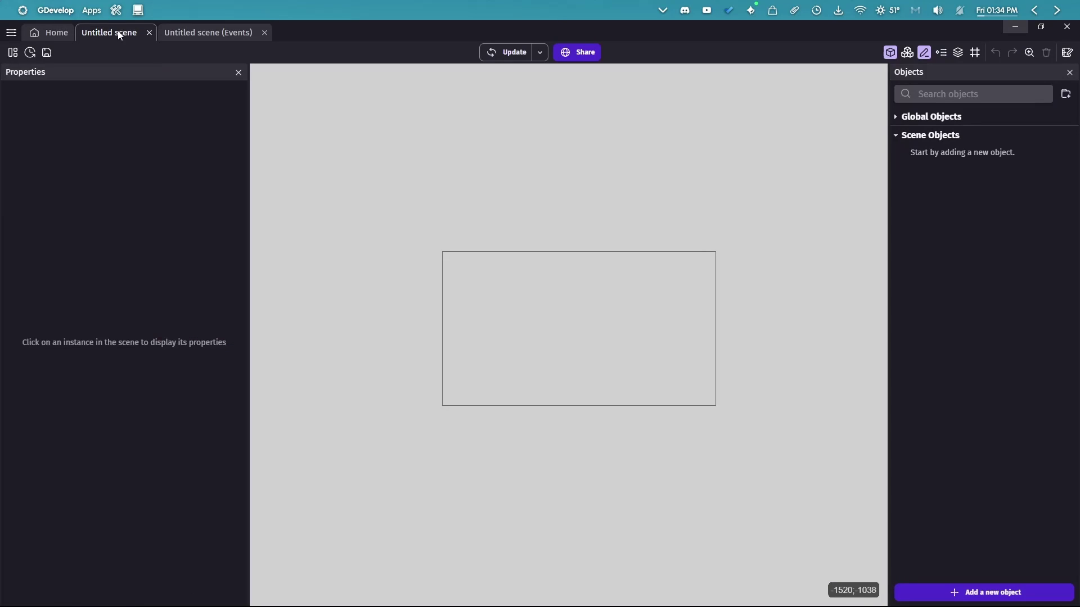
click(11, 33)
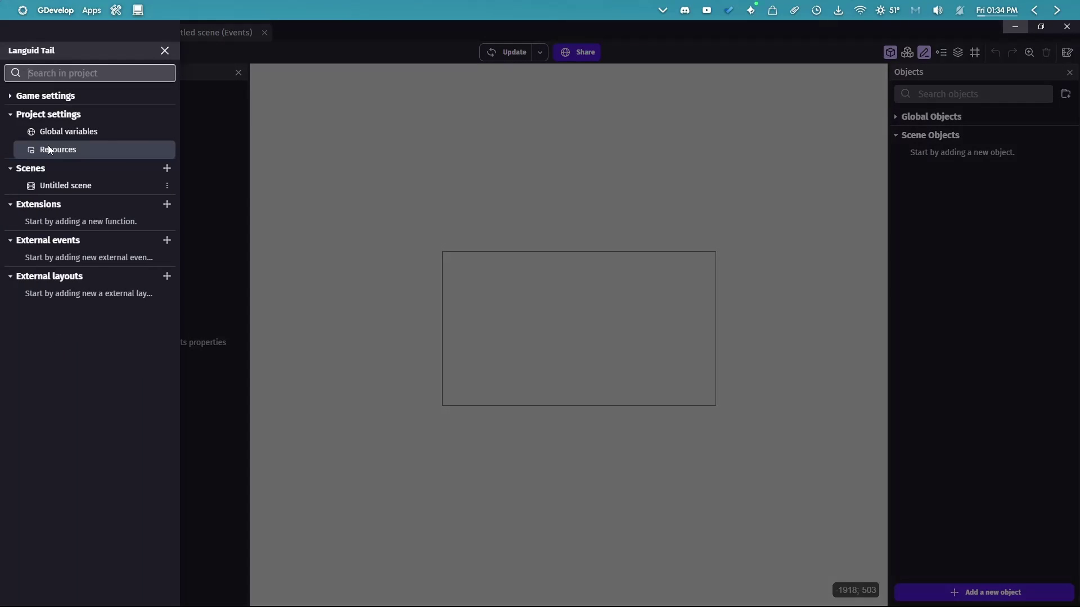
click(66, 189)
click(117, 36)
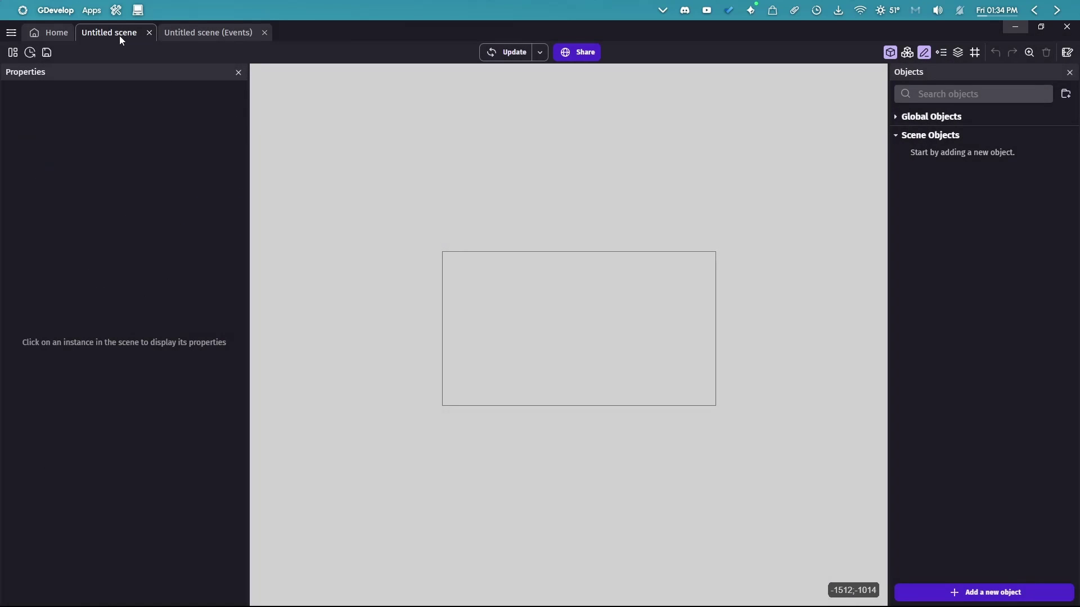
Close the Untitled scene and Events tabs, then reopen Untitled scene from the project manager.
click(149, 33)
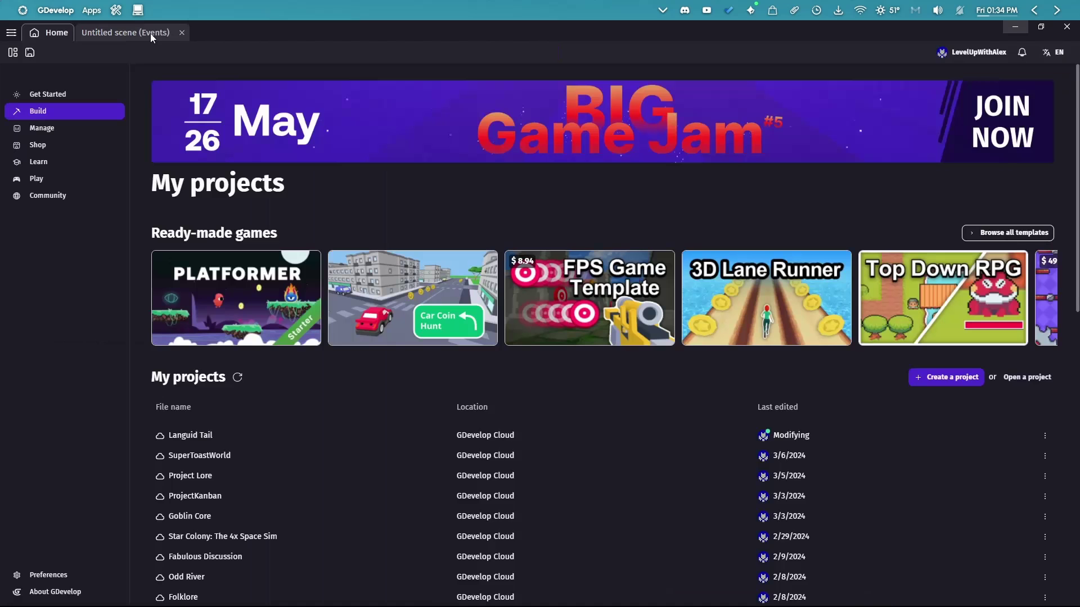
click(181, 32)
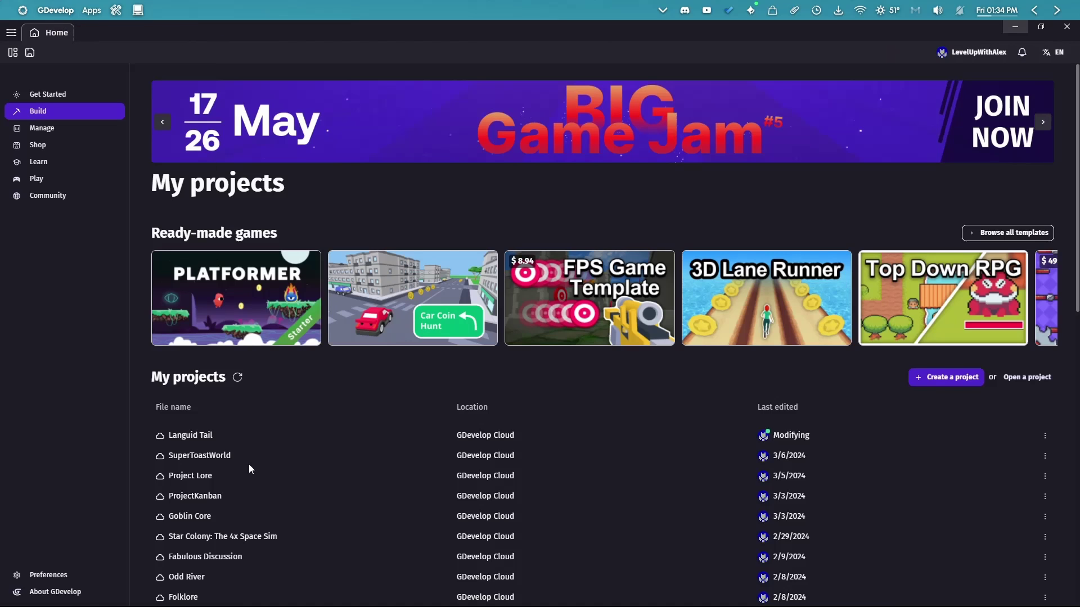
scroll(511, 430, down, 2)
scroll(422, 366, up, 2)
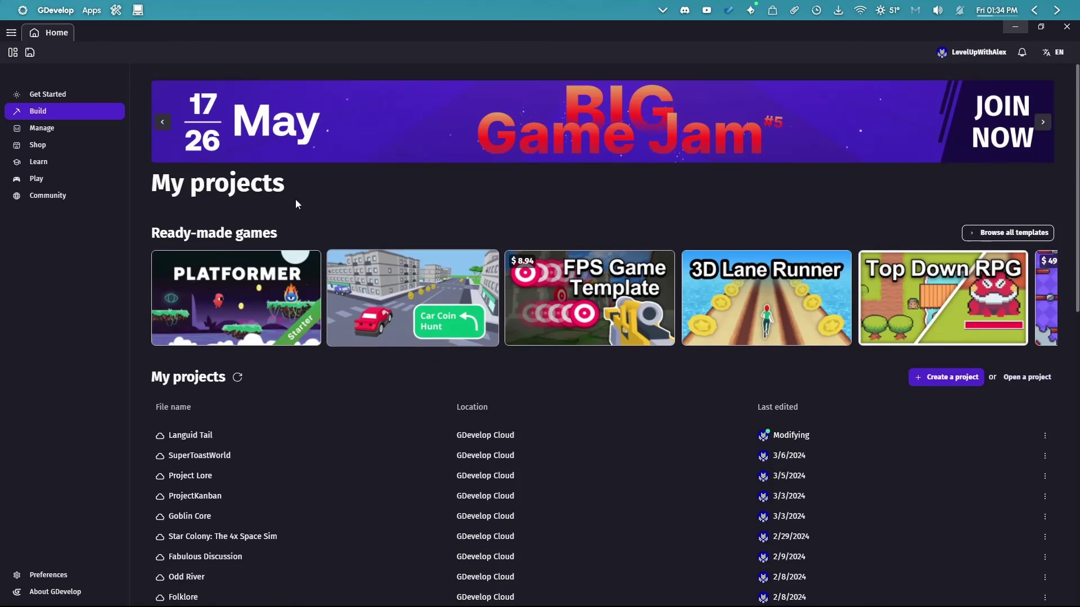
scroll(156, 268, down, 4)
scroll(770, 381, up, 4)
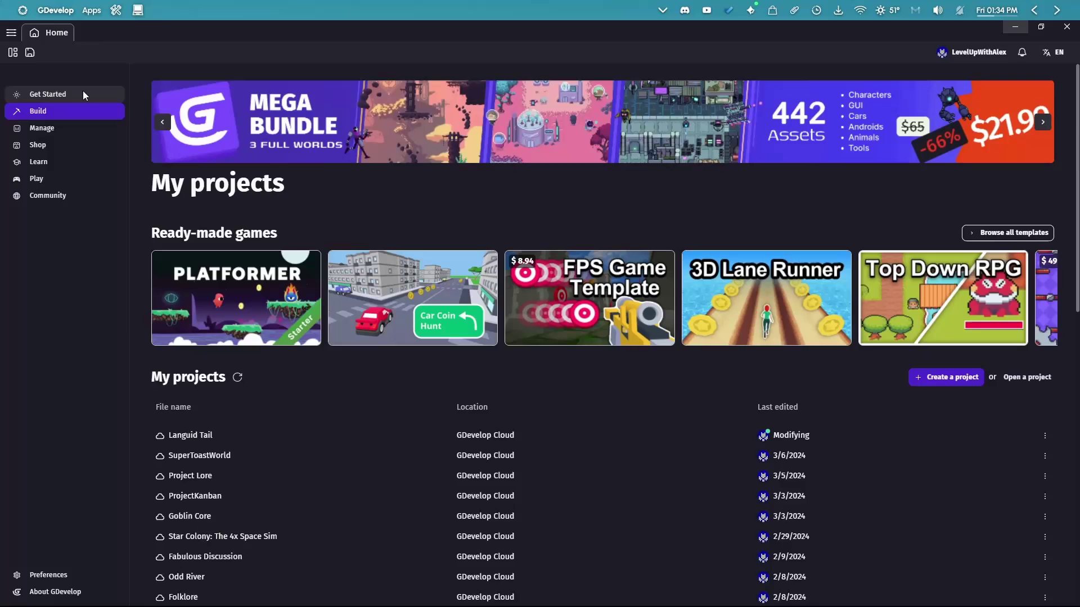
click(13, 52)
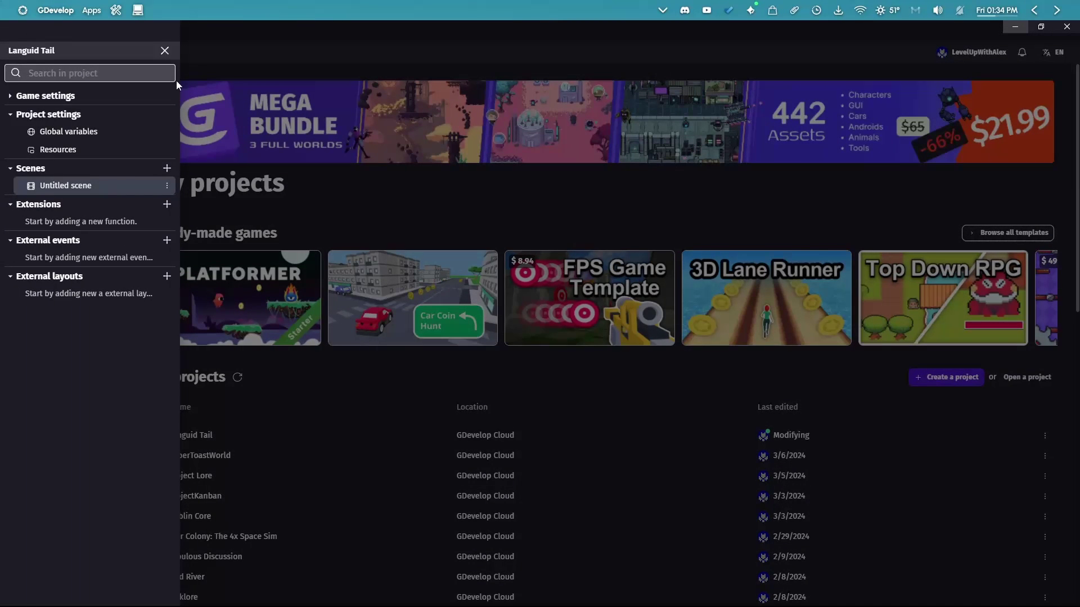
click(91, 185)
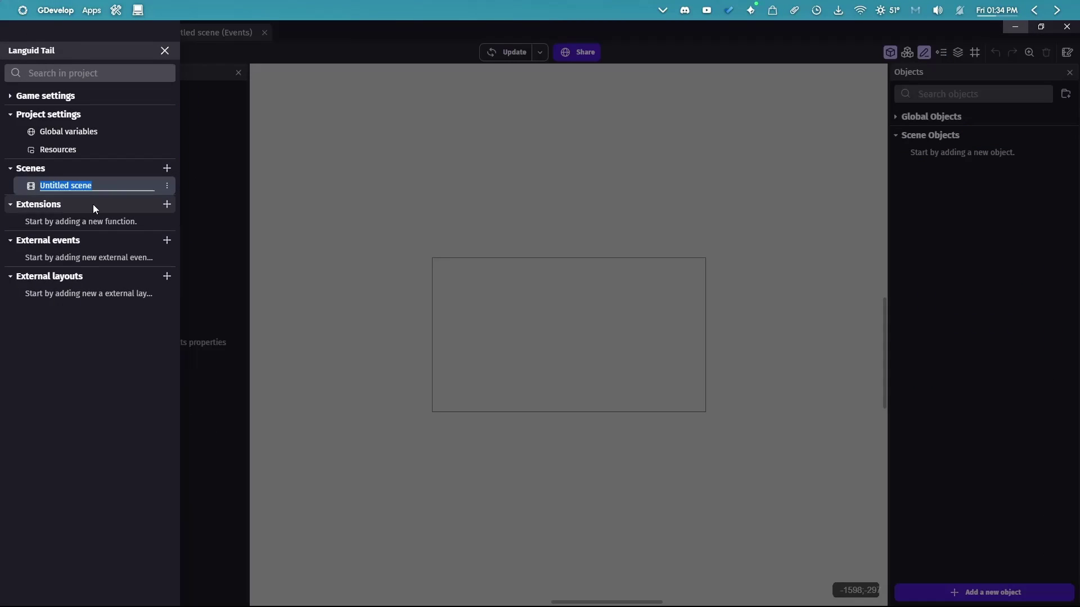
click(165, 51)
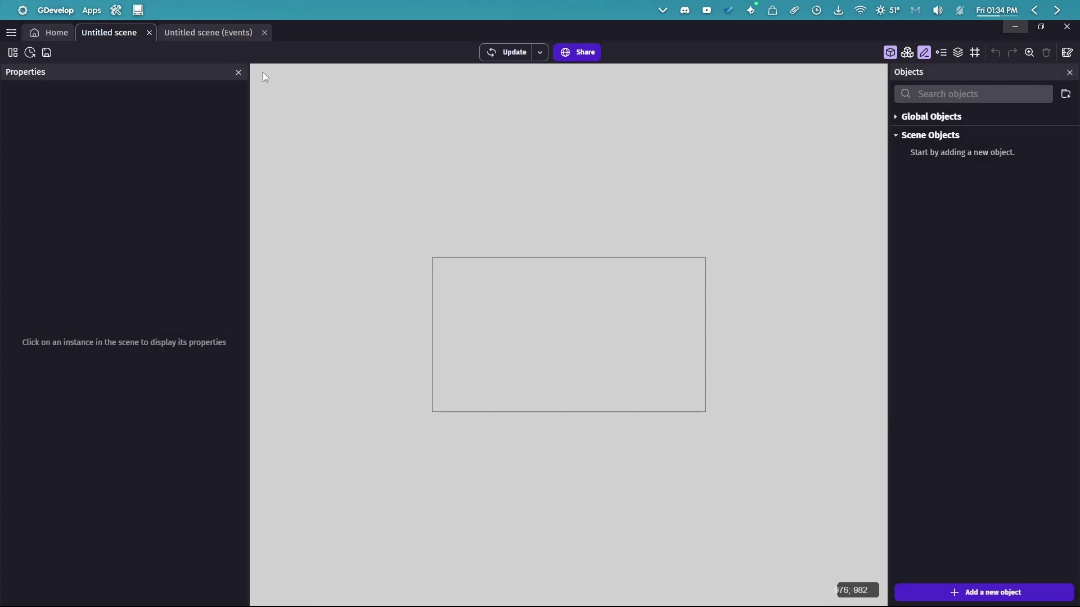
click(190, 32)
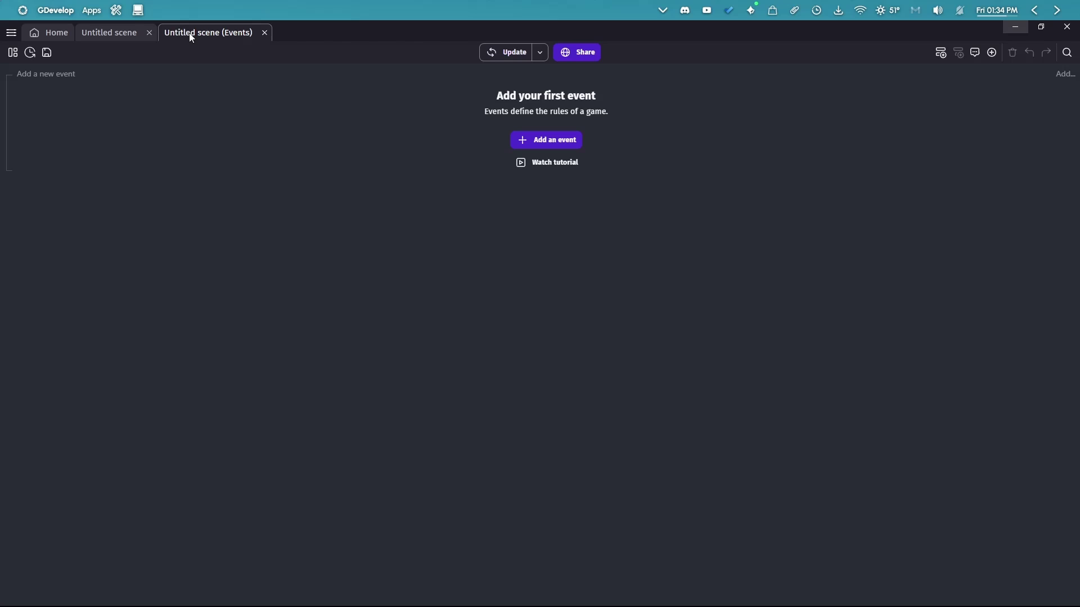
click(96, 32)
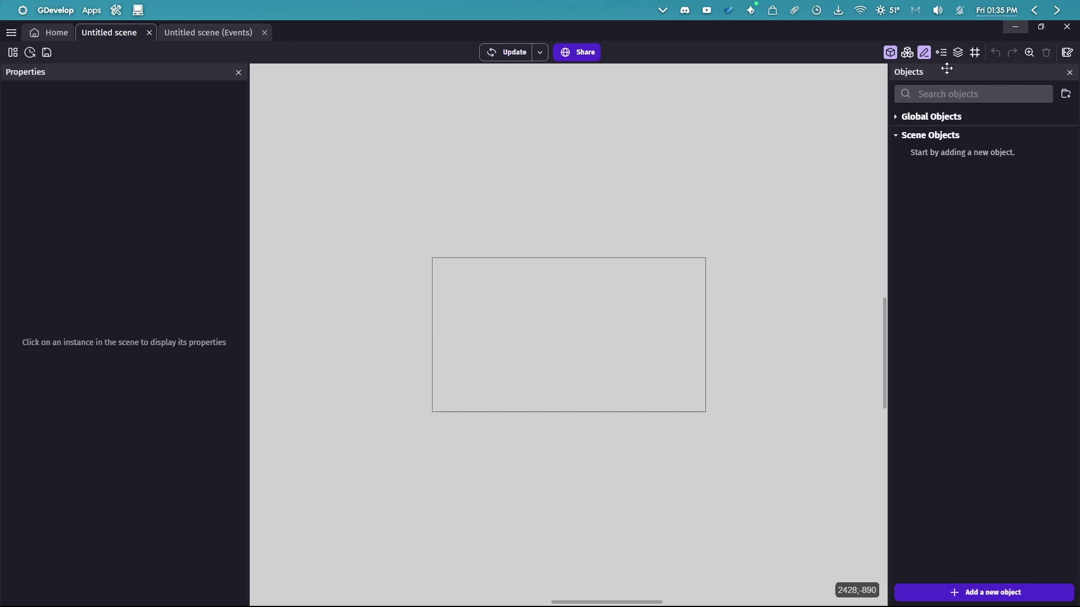
click(907, 54)
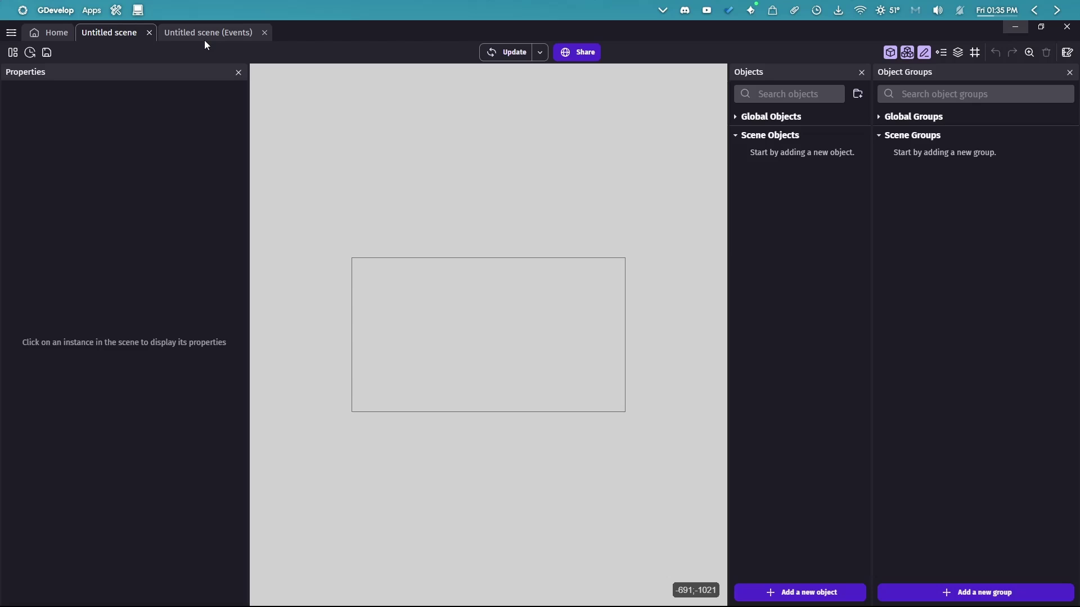
Close the object groups panel and show the empty Instances List.
click(909, 52)
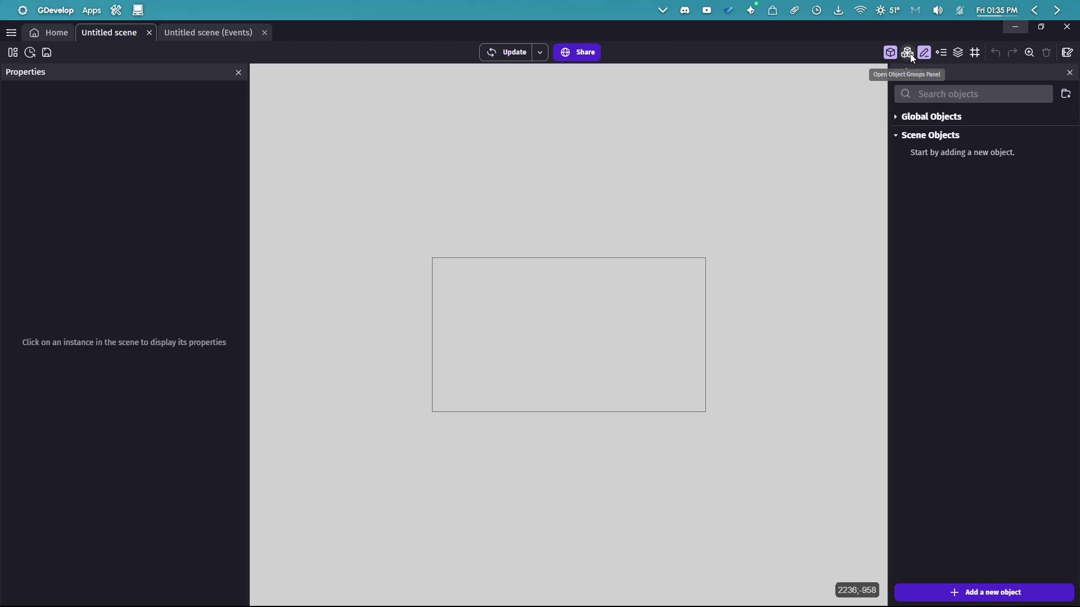
click(943, 53)
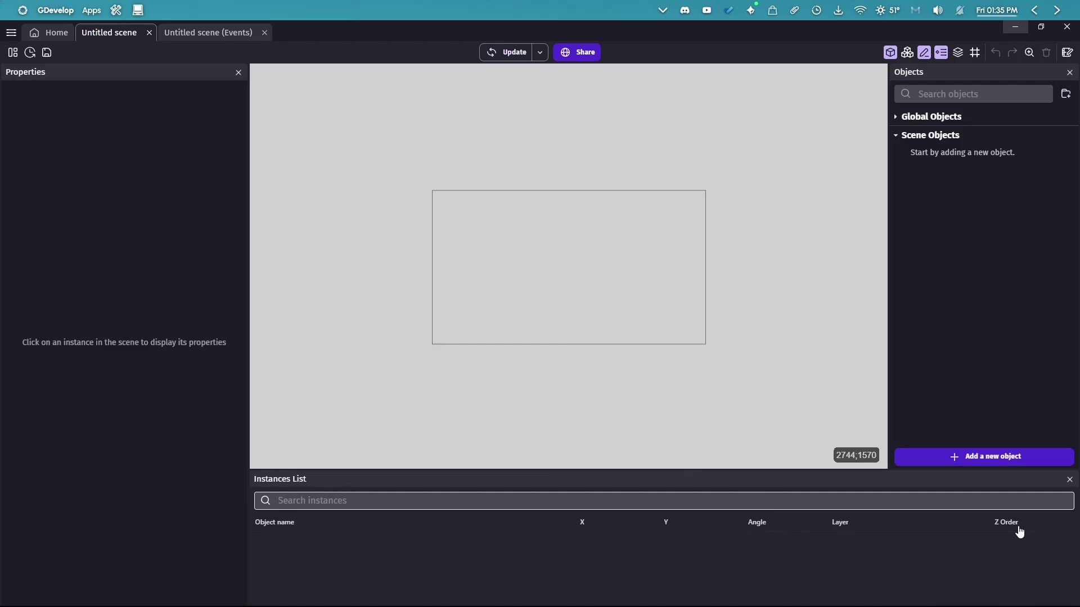
Open the Layers panel, lock the Base layer, test selecting on the canvas, then unlock it.
click(942, 52)
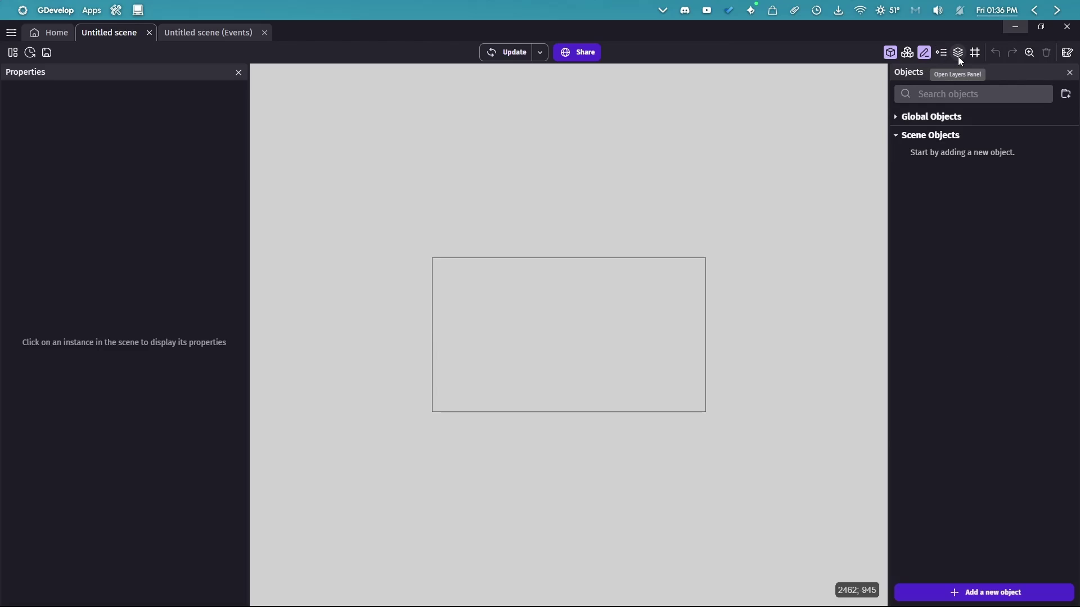
click(958, 53)
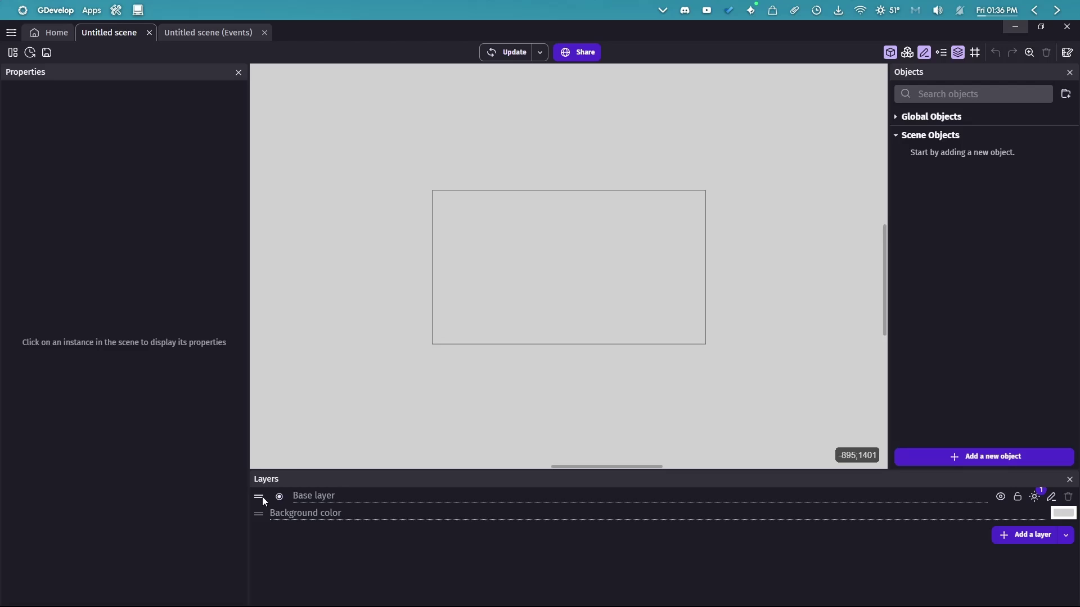
mouse_move(438, 578)
click(1018, 497)
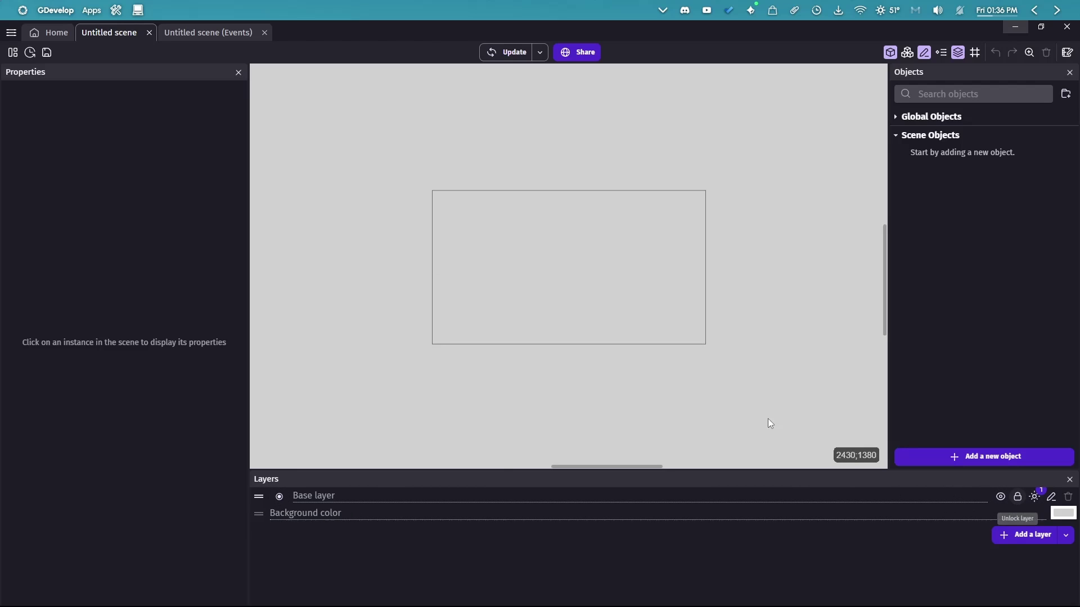
drag(354, 157, 766, 430)
drag(456, 248, 591, 315)
drag(392, 135, 710, 386)
click(1018, 498)
Inspect the Base layer's 3D Light effect types, leaving it as Hemisphere light, and cancel.
click(1036, 497)
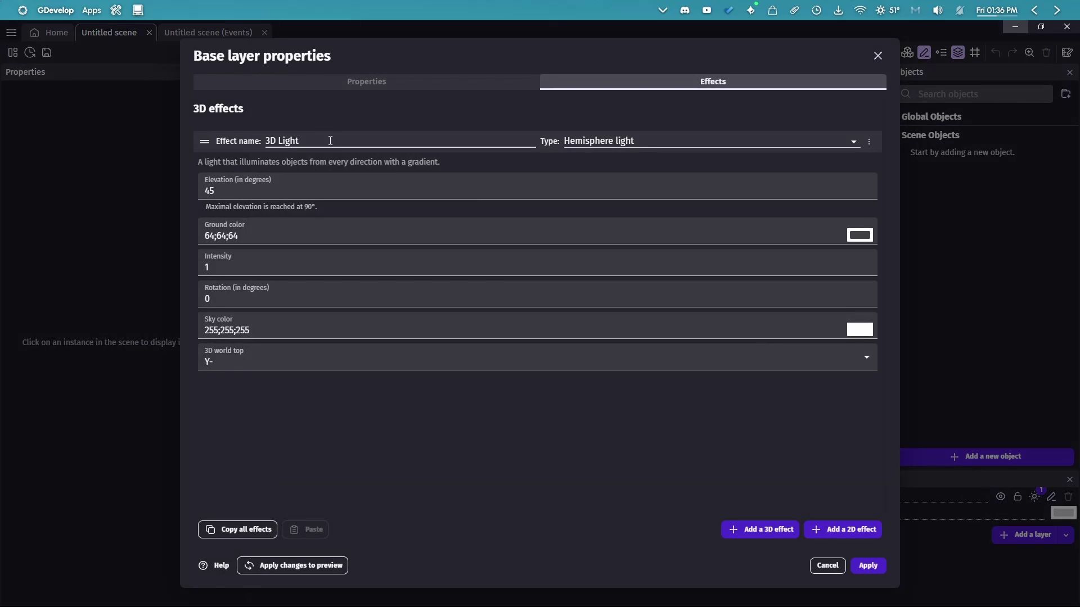
click(610, 143)
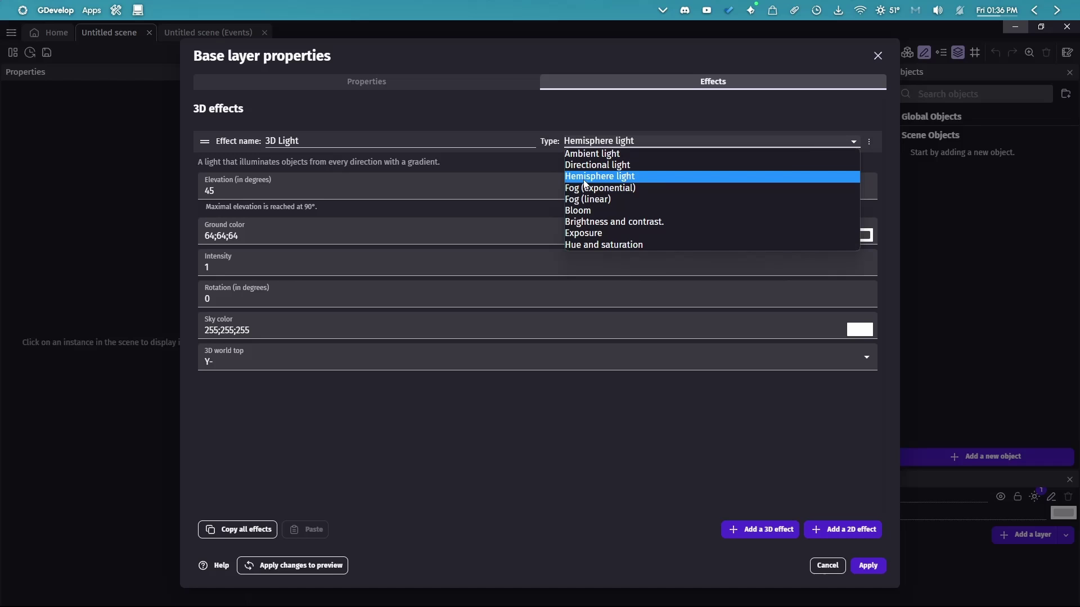
click(562, 397)
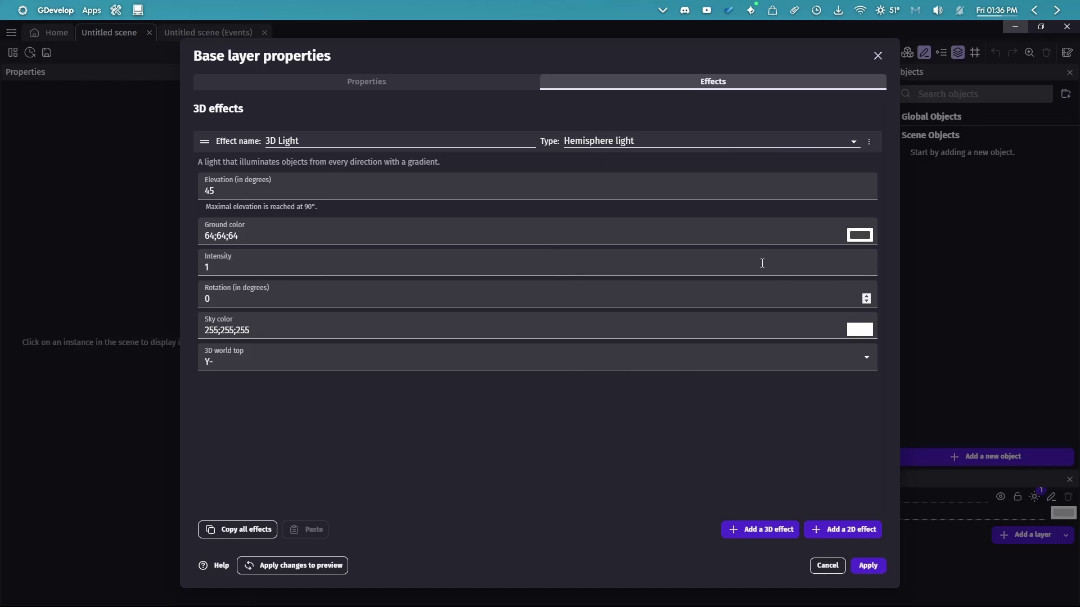
click(828, 566)
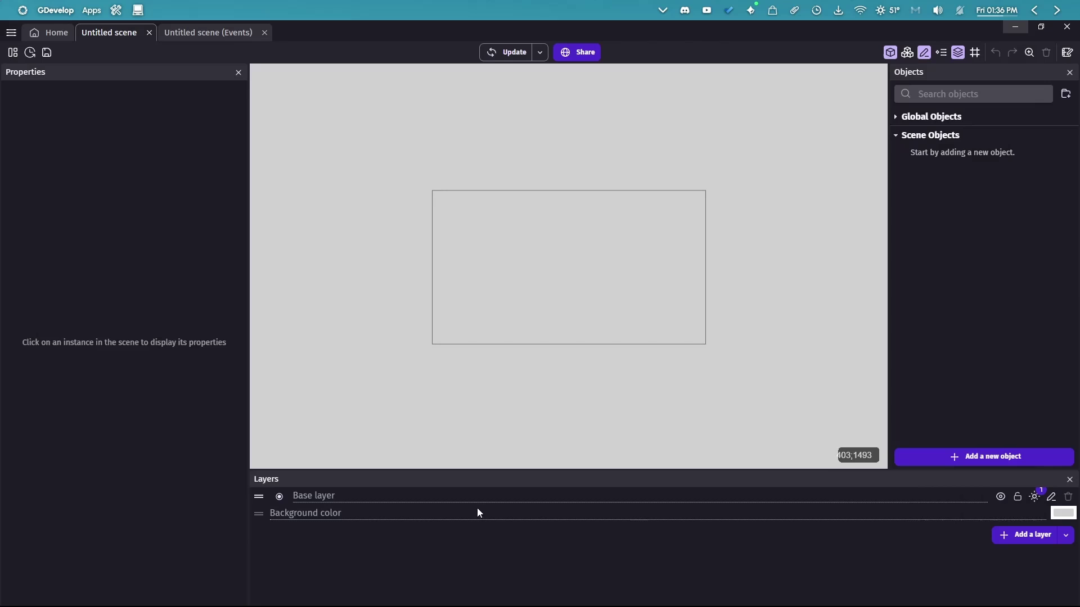
Close the Layers panel, turn the grid on, and zoom toward the scene's top-left corner.
click(957, 52)
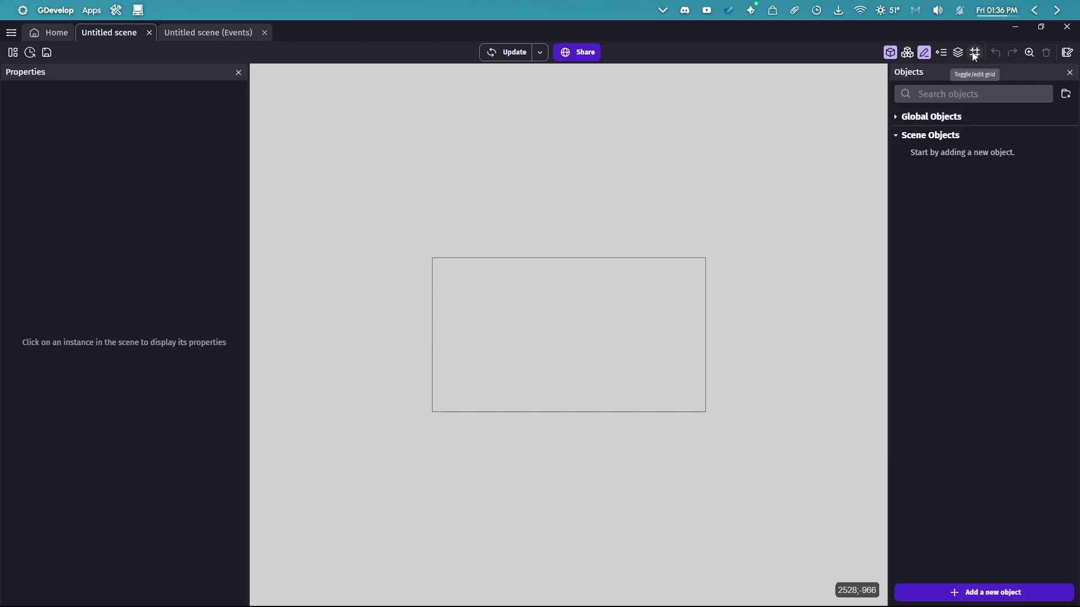
click(975, 53)
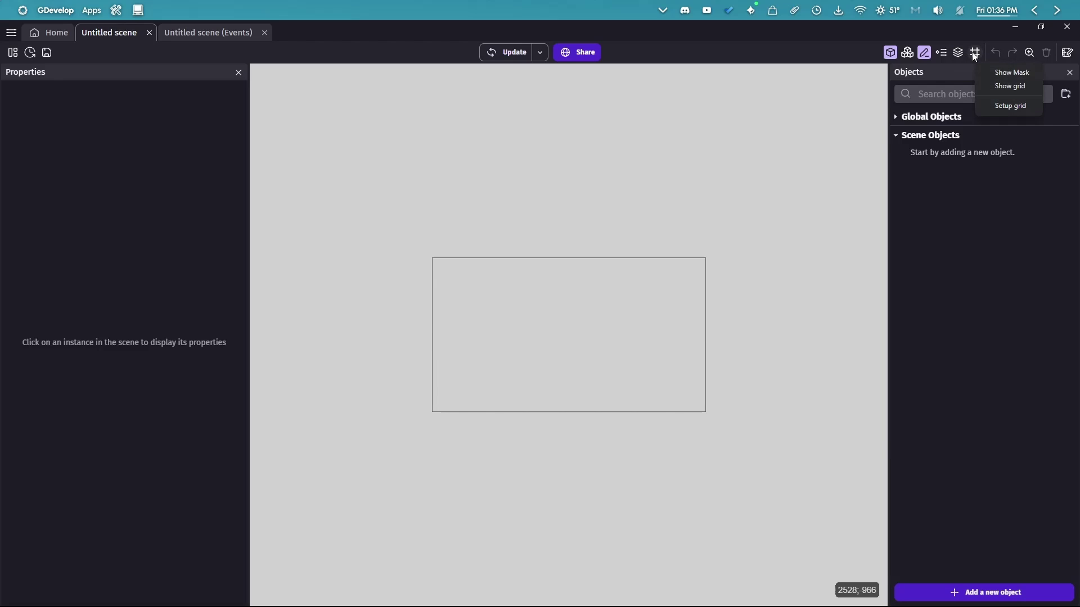
click(990, 86)
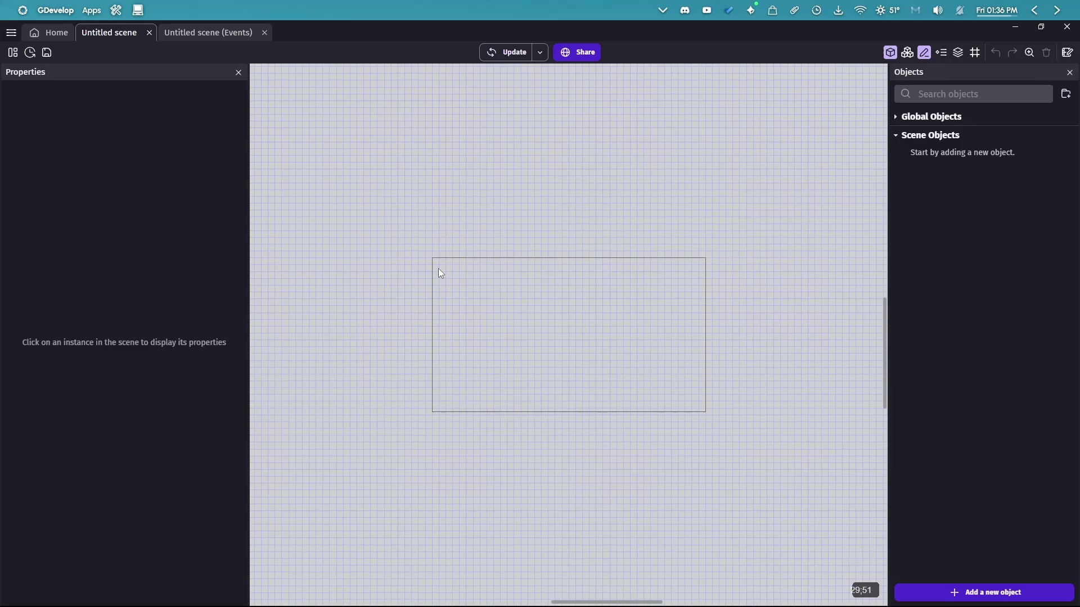
scroll(455, 288, up, 1)
scroll(590, 298, up, 1)
middle_drag(608, 299, 565, 258)
scroll(449, 251, up, 1)
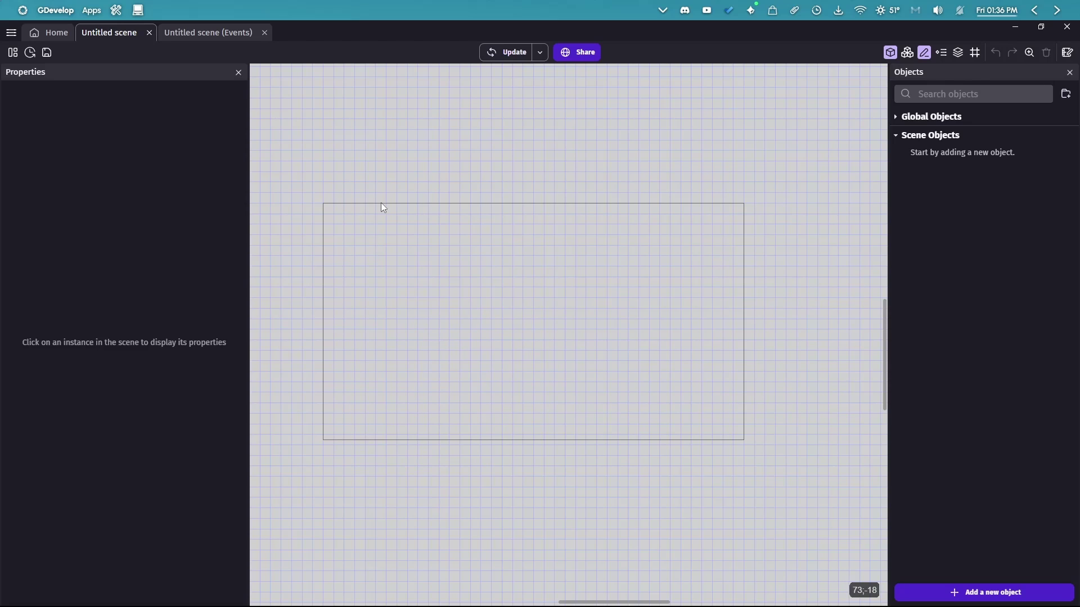
Review the grid setup's cell width of 32 and close it without changes.
click(975, 52)
click(1015, 104)
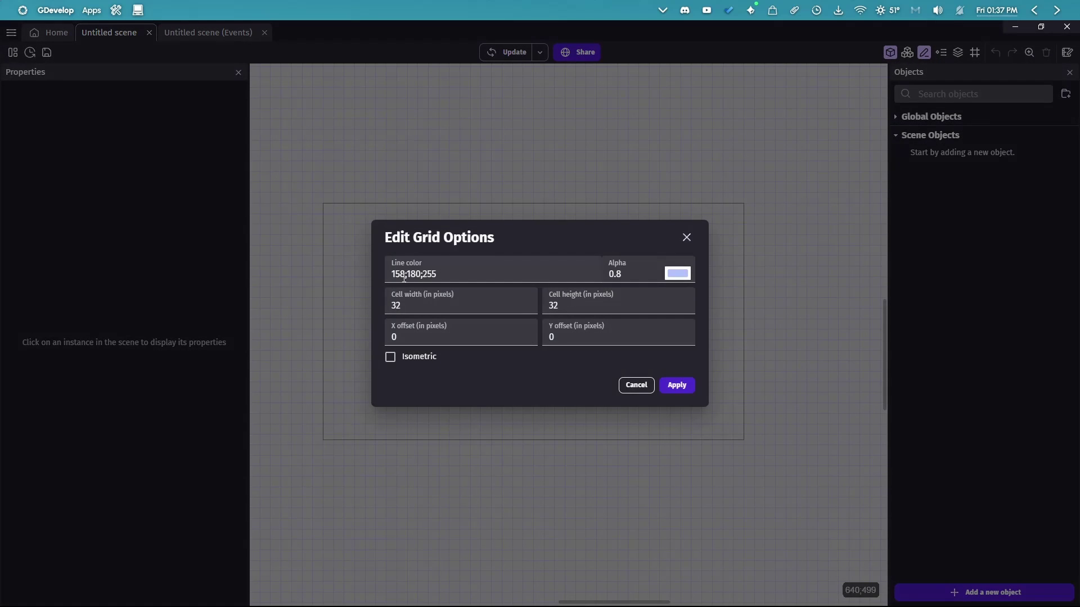
double_click(503, 310)
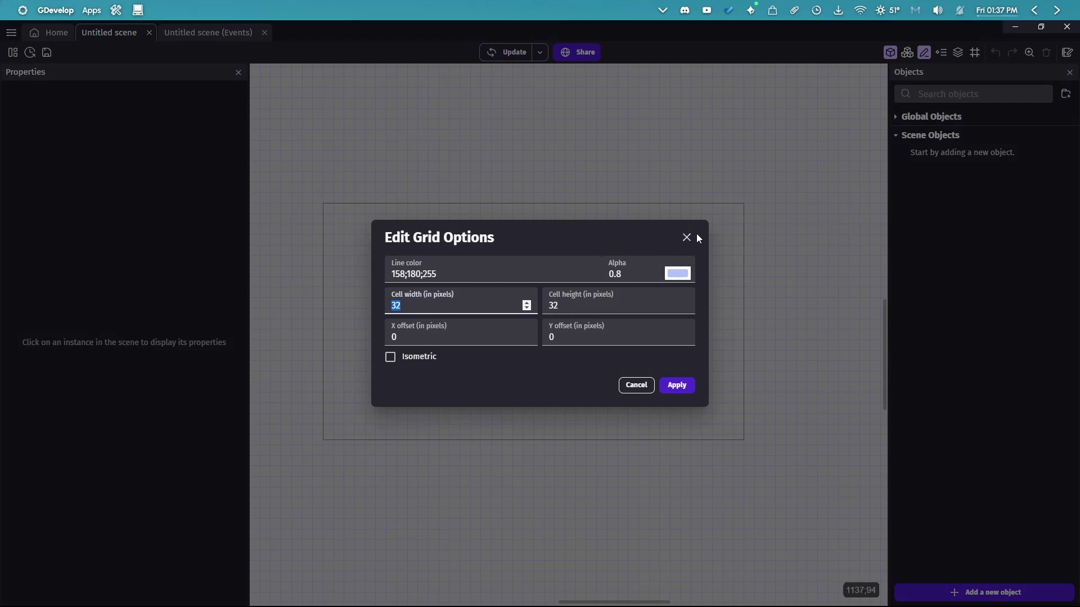
click(694, 234)
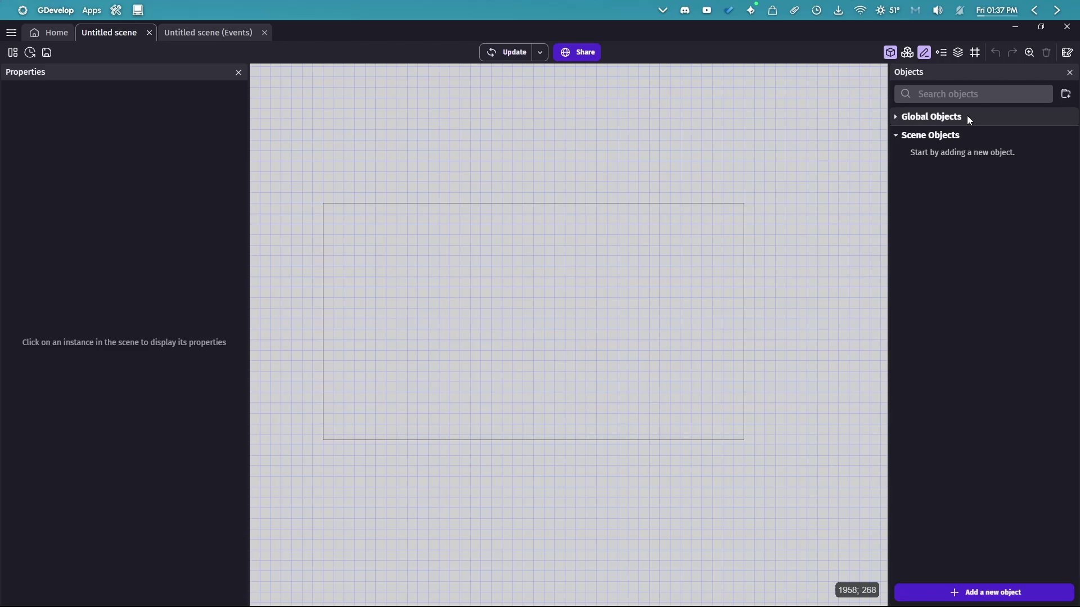
Fit the view to the scene content, reset it to its initial position, and turn the grid off.
click(981, 56)
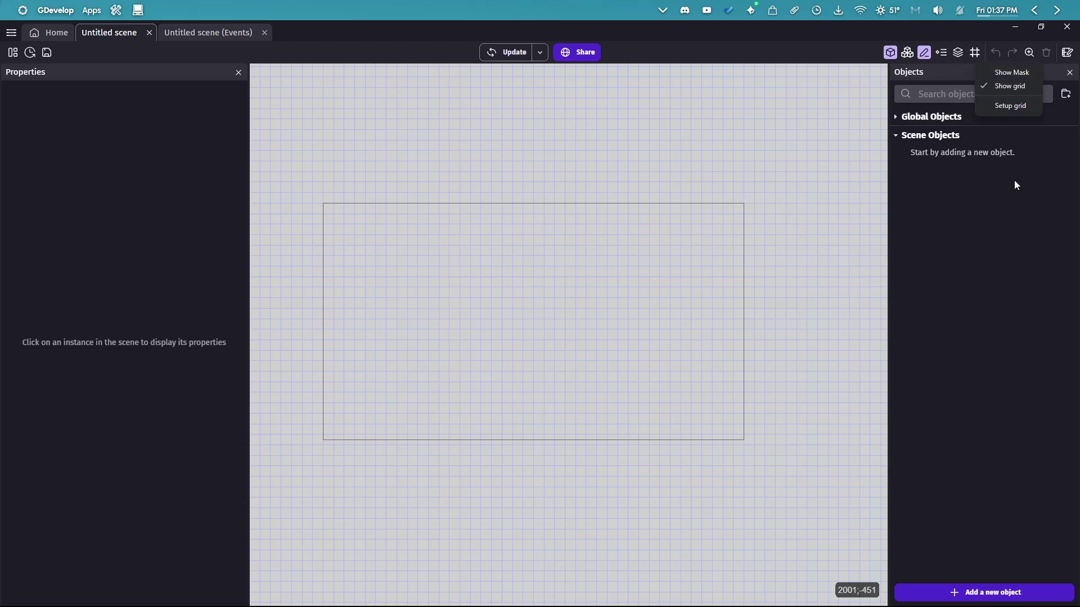
click(843, 186)
drag(270, 172, 762, 501)
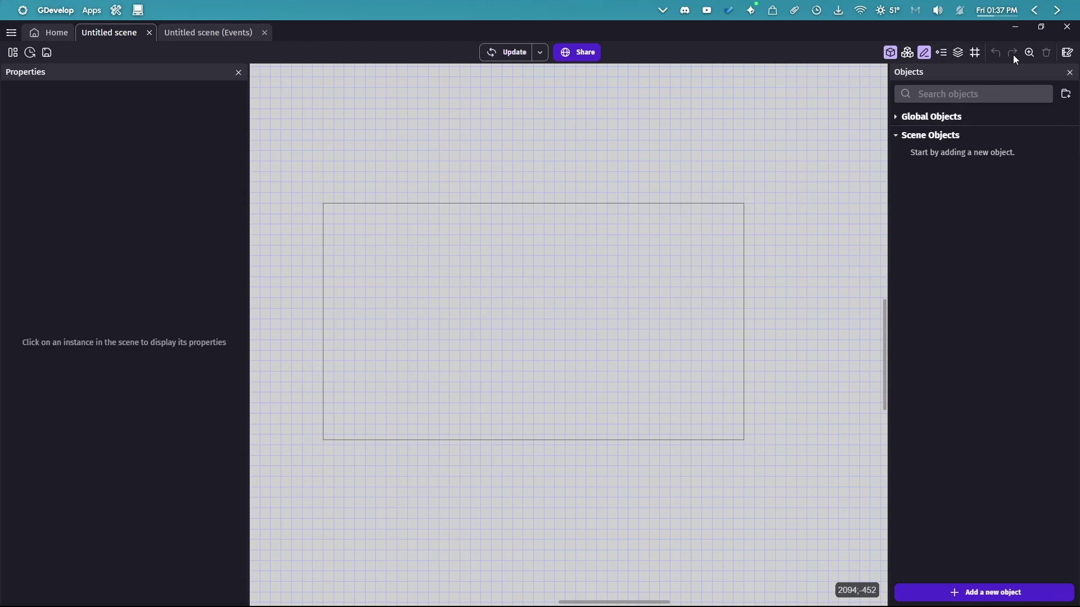
click(1029, 53)
click(974, 127)
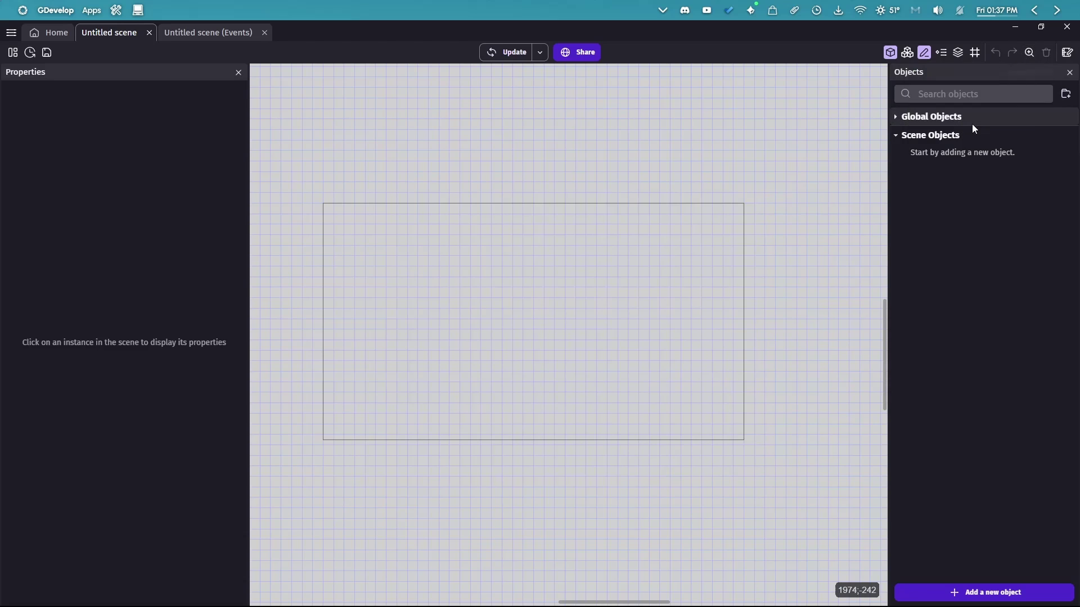
click(1029, 53)
click(988, 113)
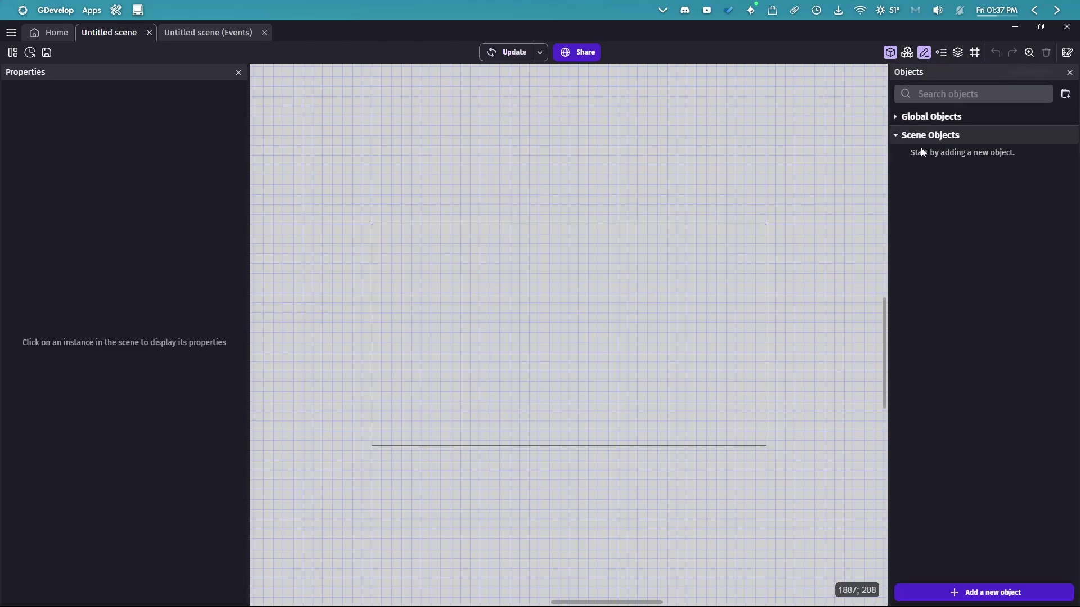
click(974, 55)
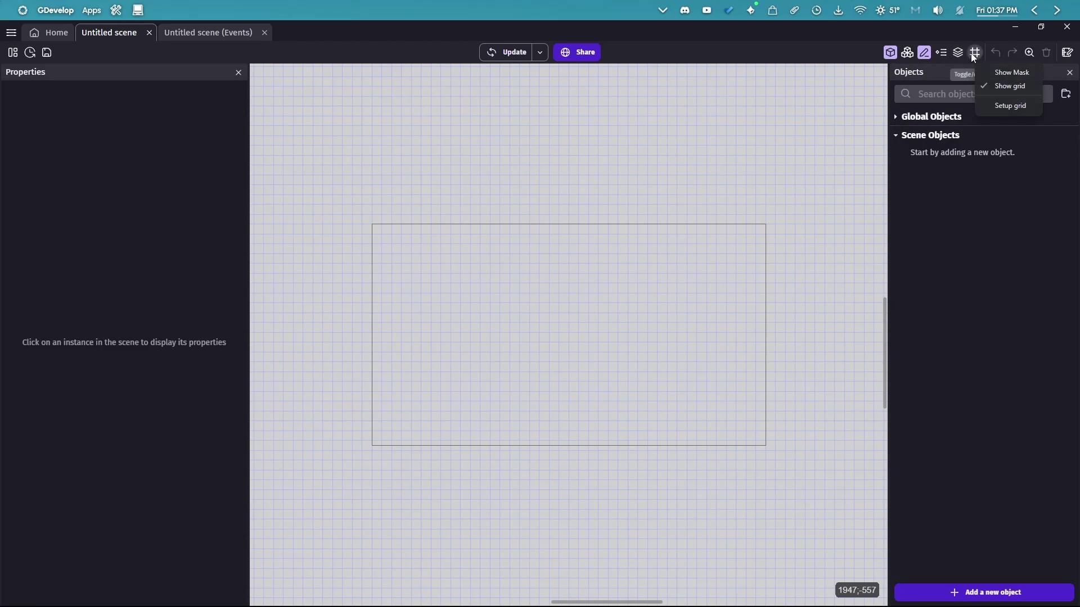
click(993, 86)
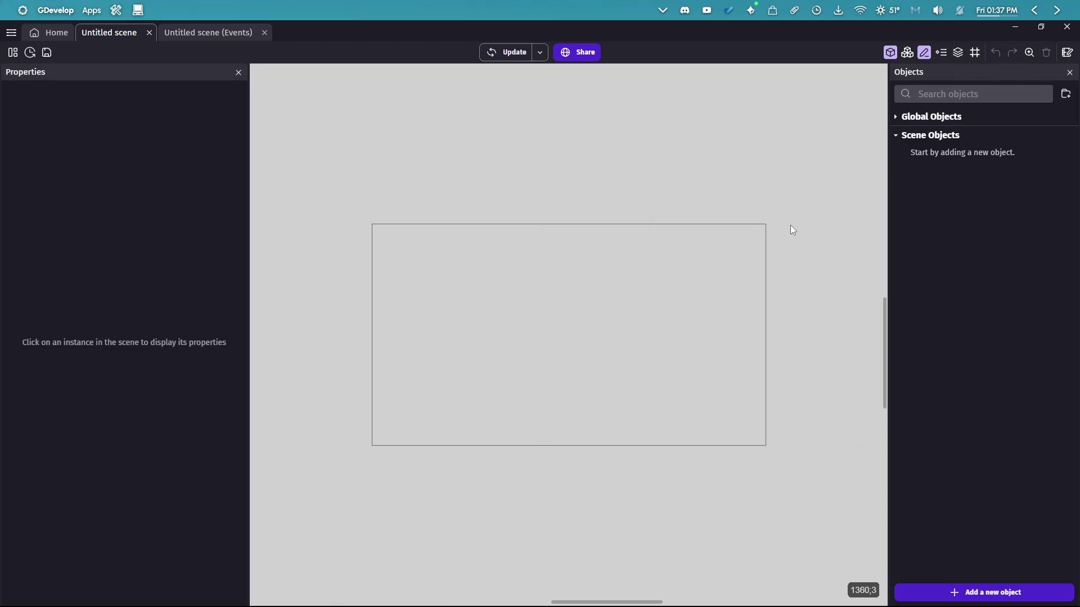
click(1067, 54)
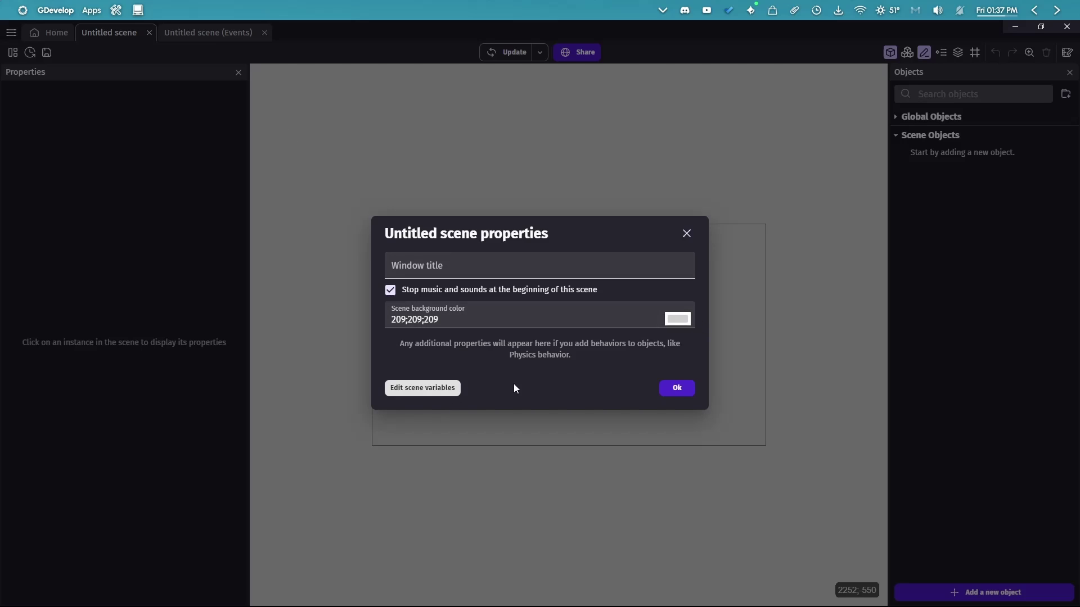
click(441, 388)
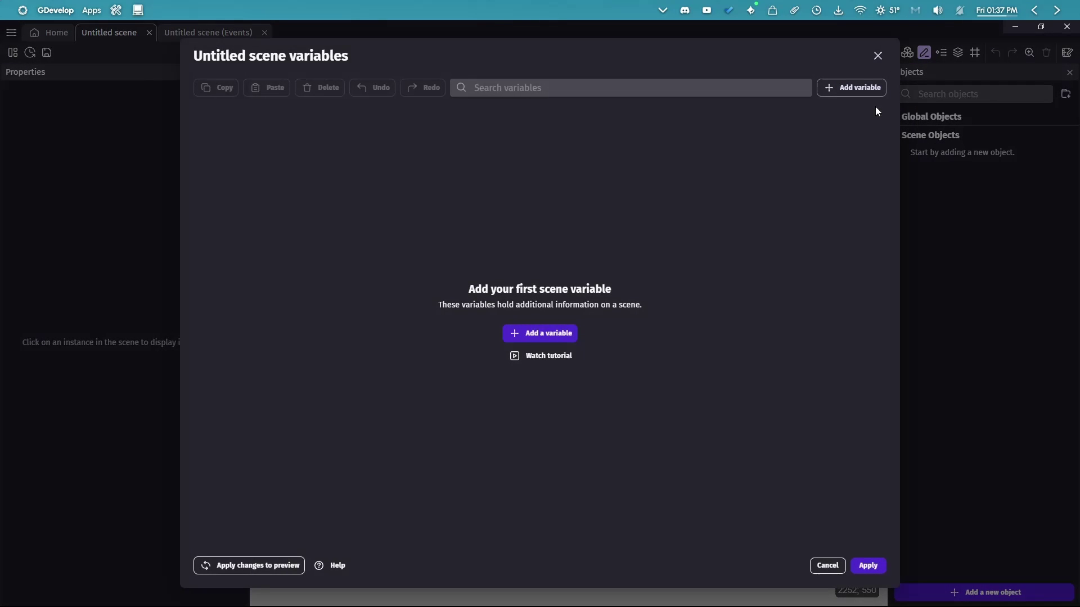
click(878, 55)
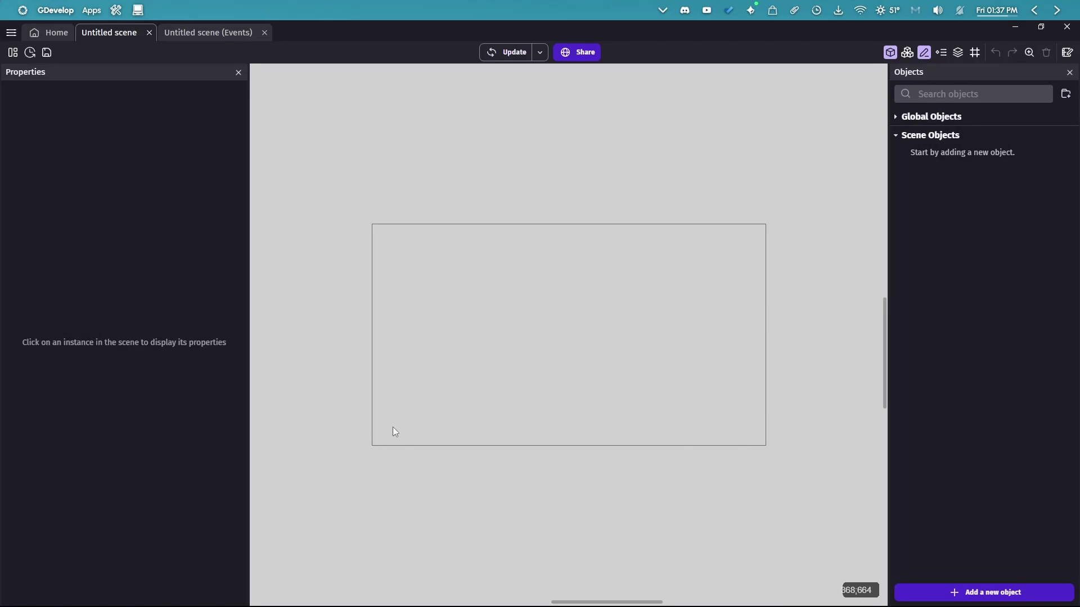